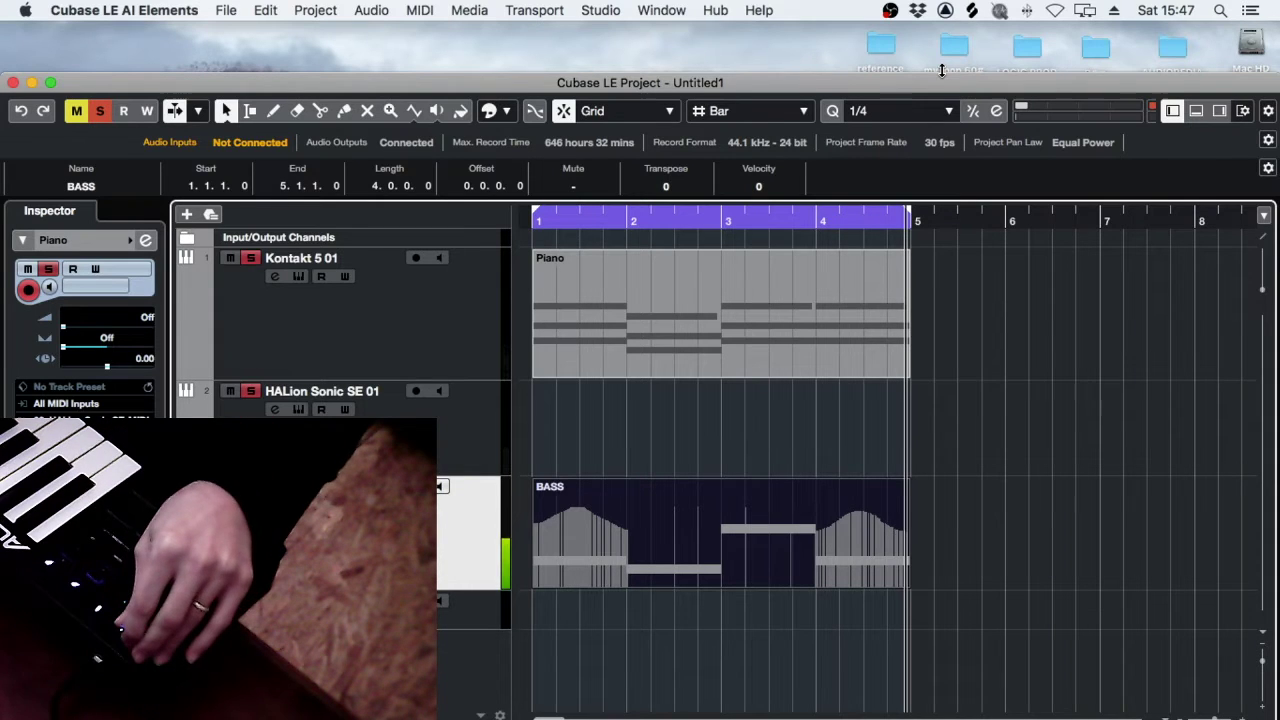
Load Model-E as the instrument of the HALion Sonic SE 01 track and position its window over the project.
left_click_drag(762, 77, 761, 31)
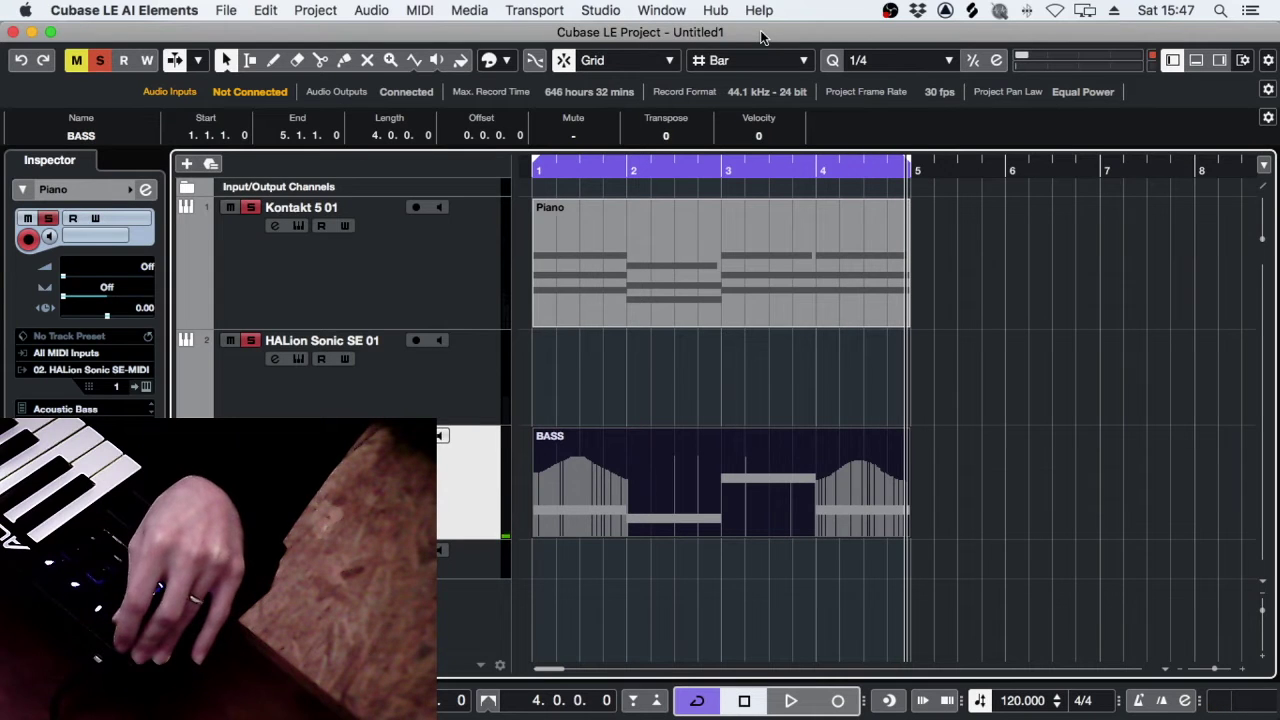
left_click_drag(761, 31, 764, 43)
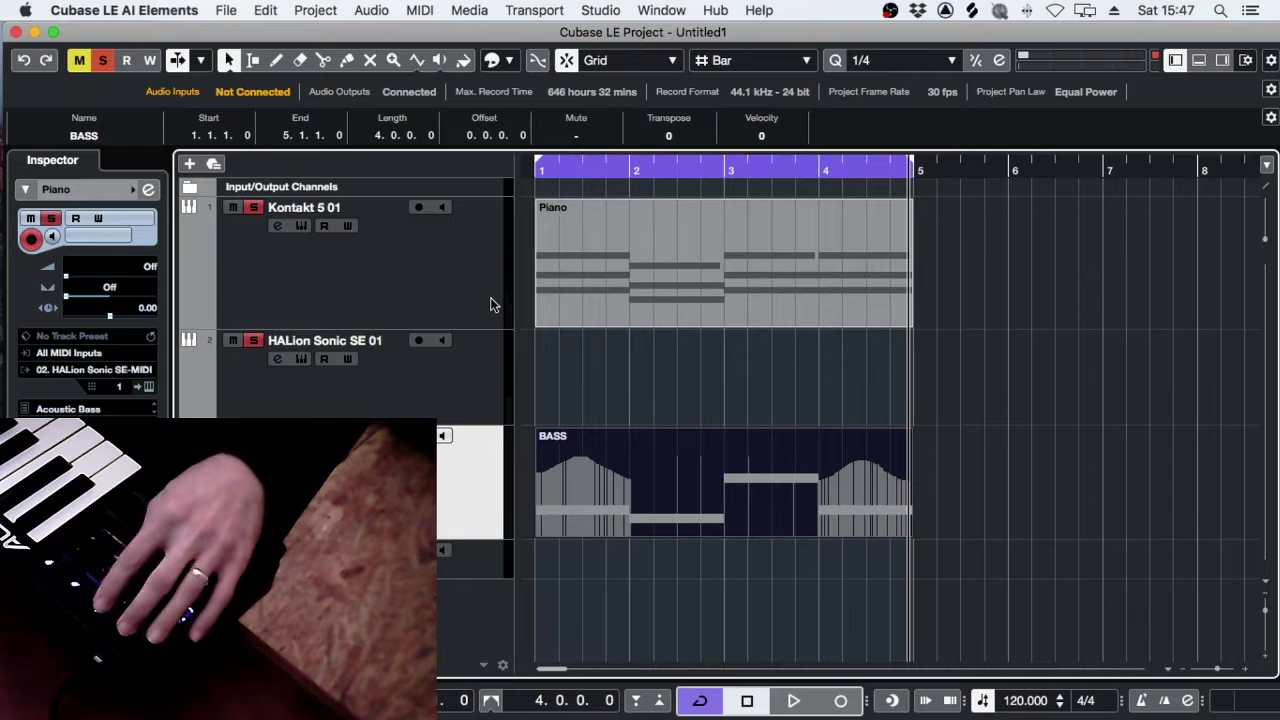
left_click(326, 344)
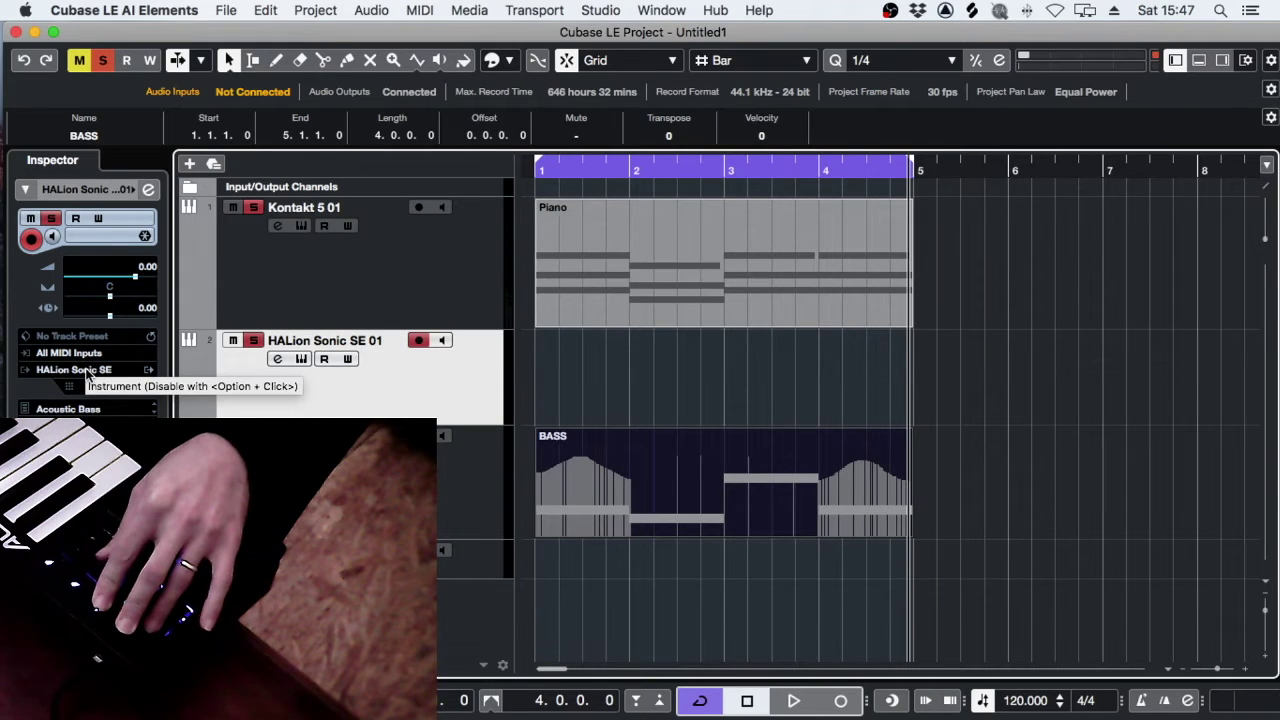
left_click(88, 374)
type("mode")
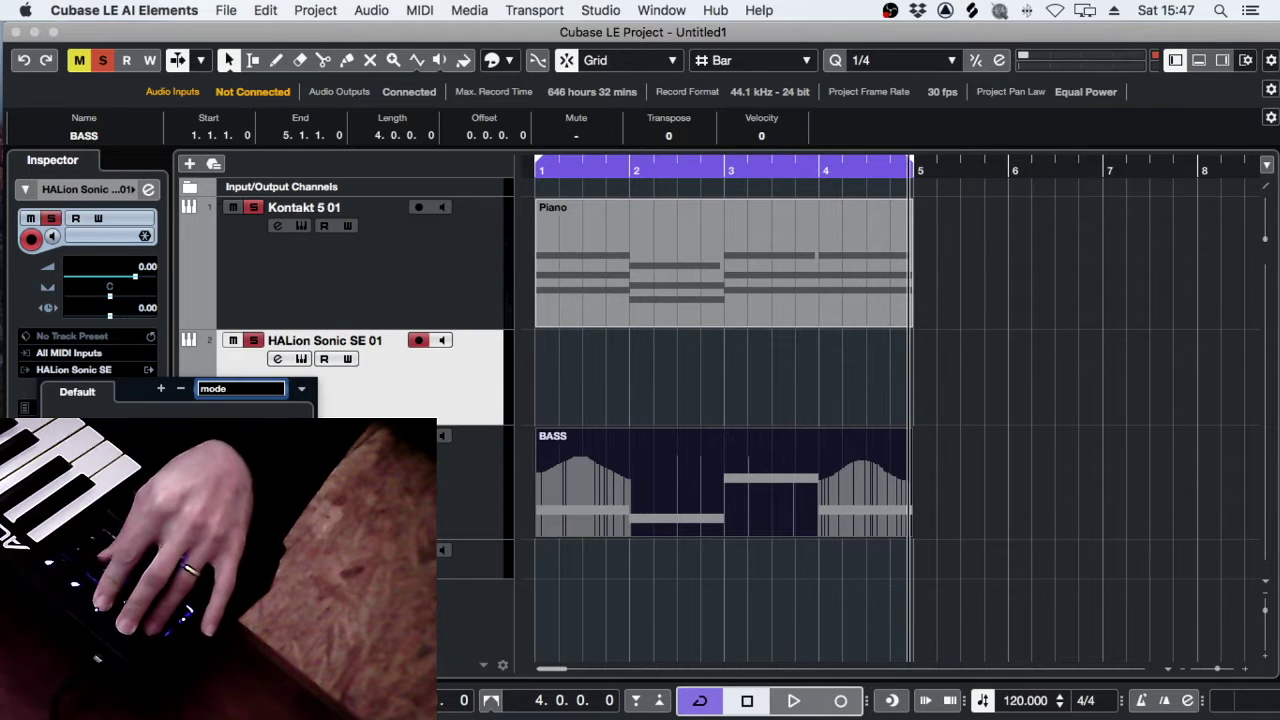
key("Return")
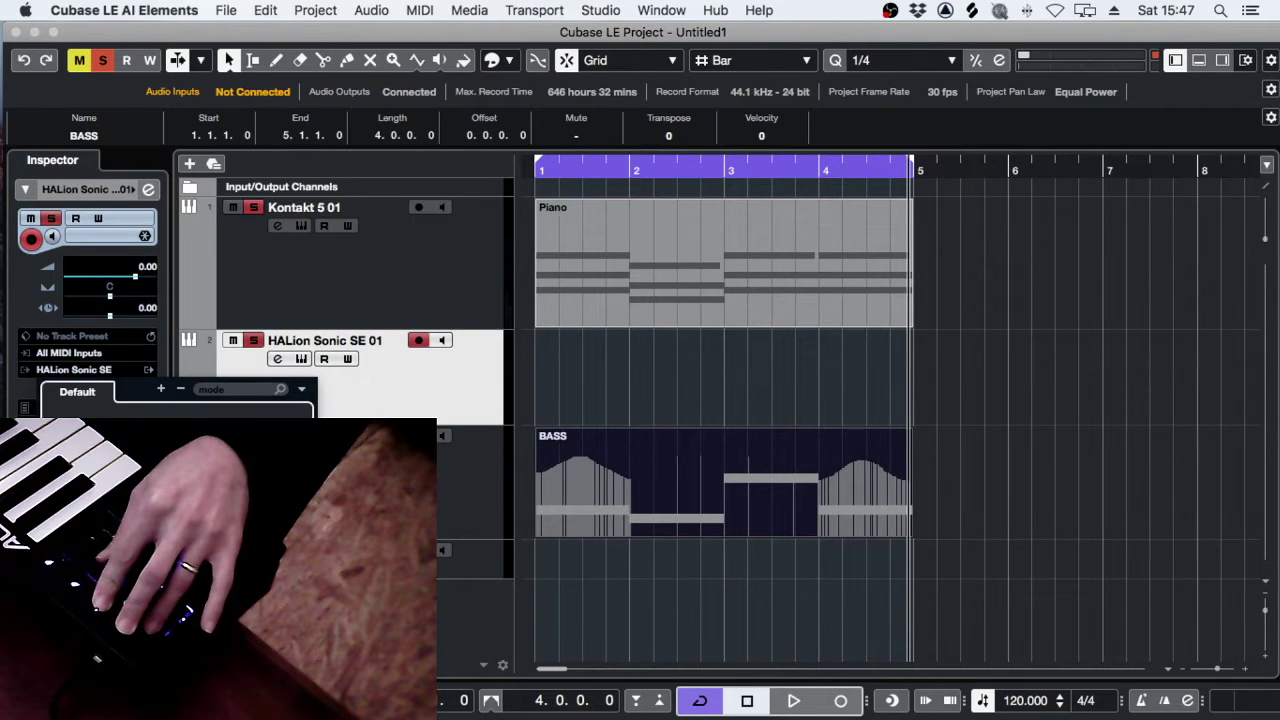
left_click_drag(497, 301, 549, 215)
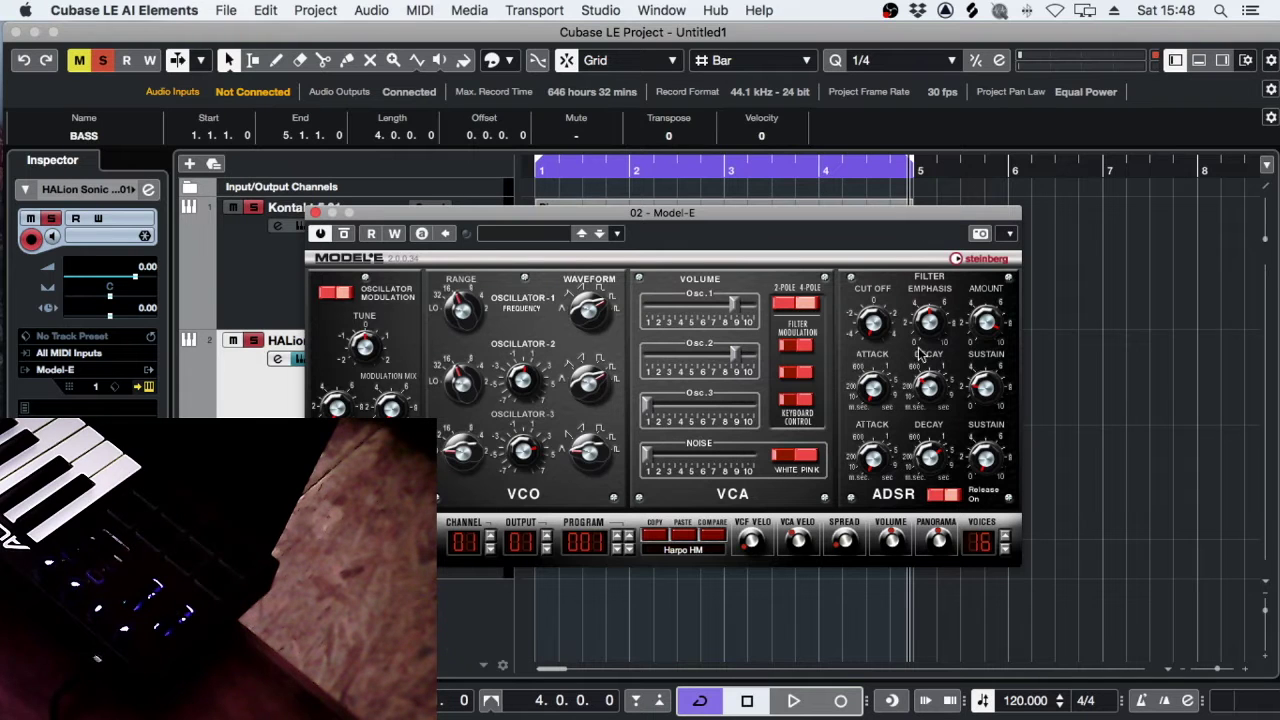
left_click_drag(831, 213, 805, 211)
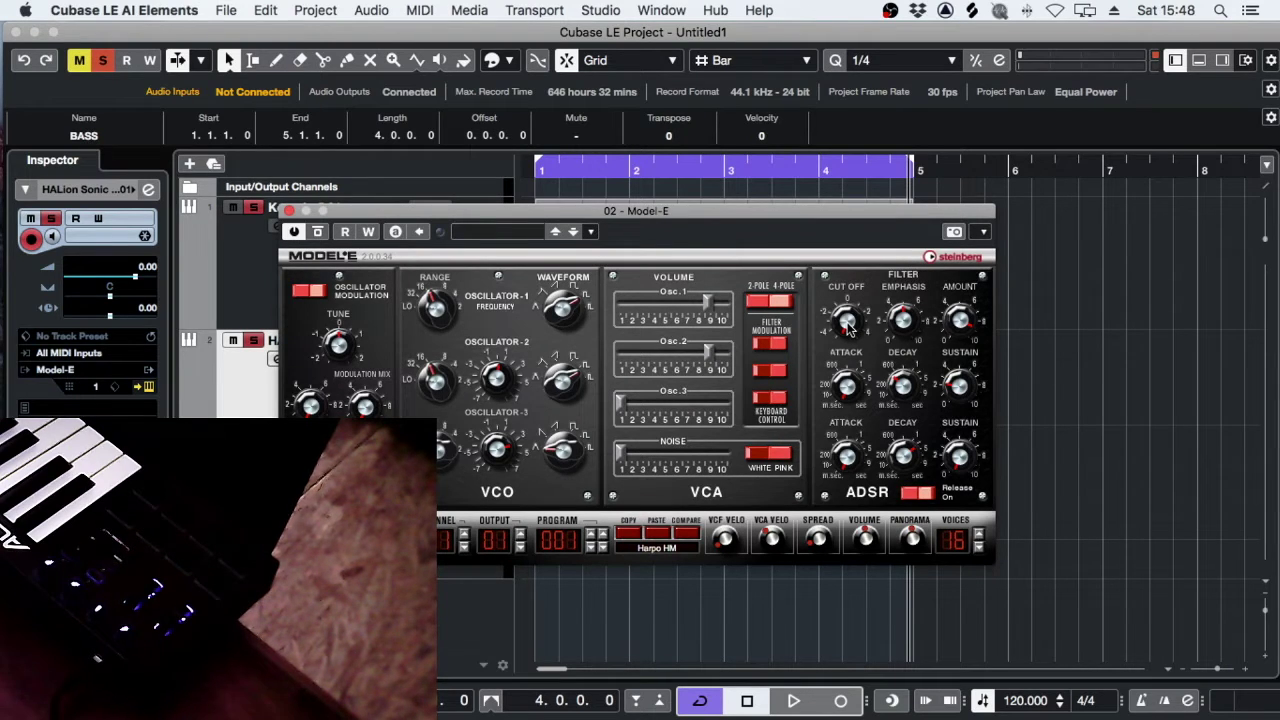
left_click_drag(823, 210, 821, 227)
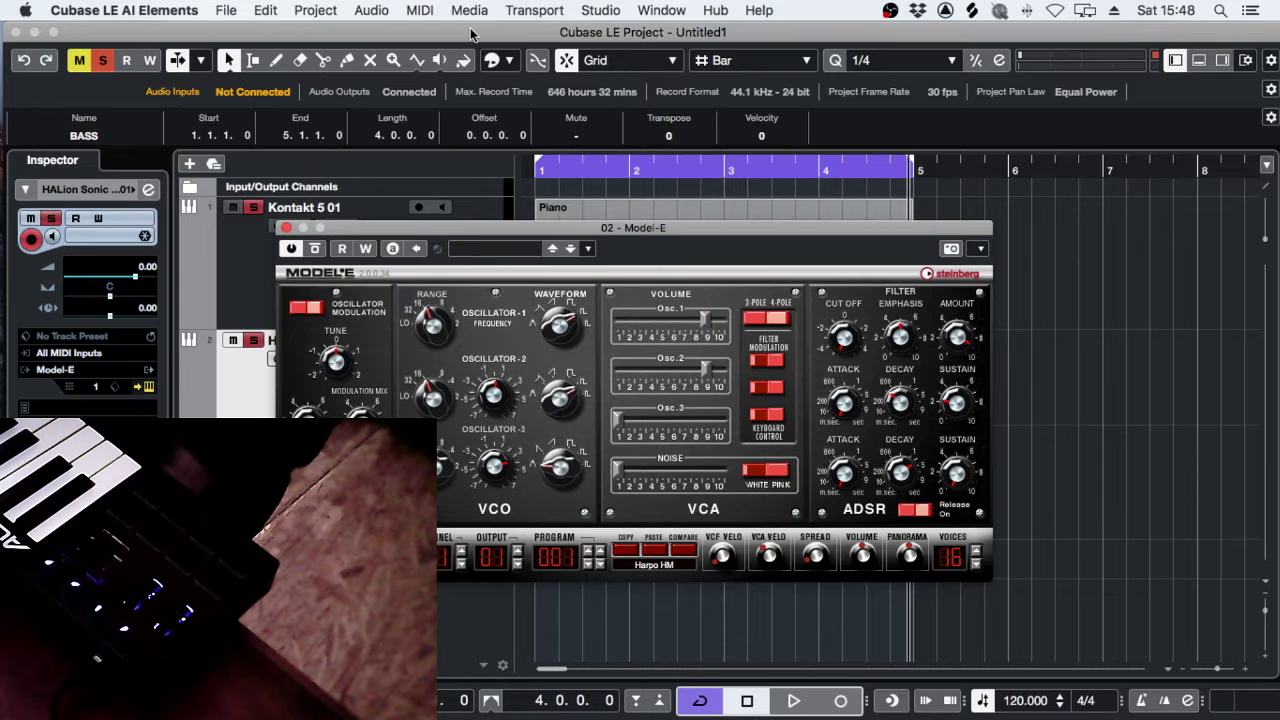
Open the Model-E CC MIDI Map.png image from the desktop to check the CC numbers of the synth's controls.
left_click_drag(493, 232, 509, 198)
left_click_drag(493, 30, 549, 270)
double_click(717, 205)
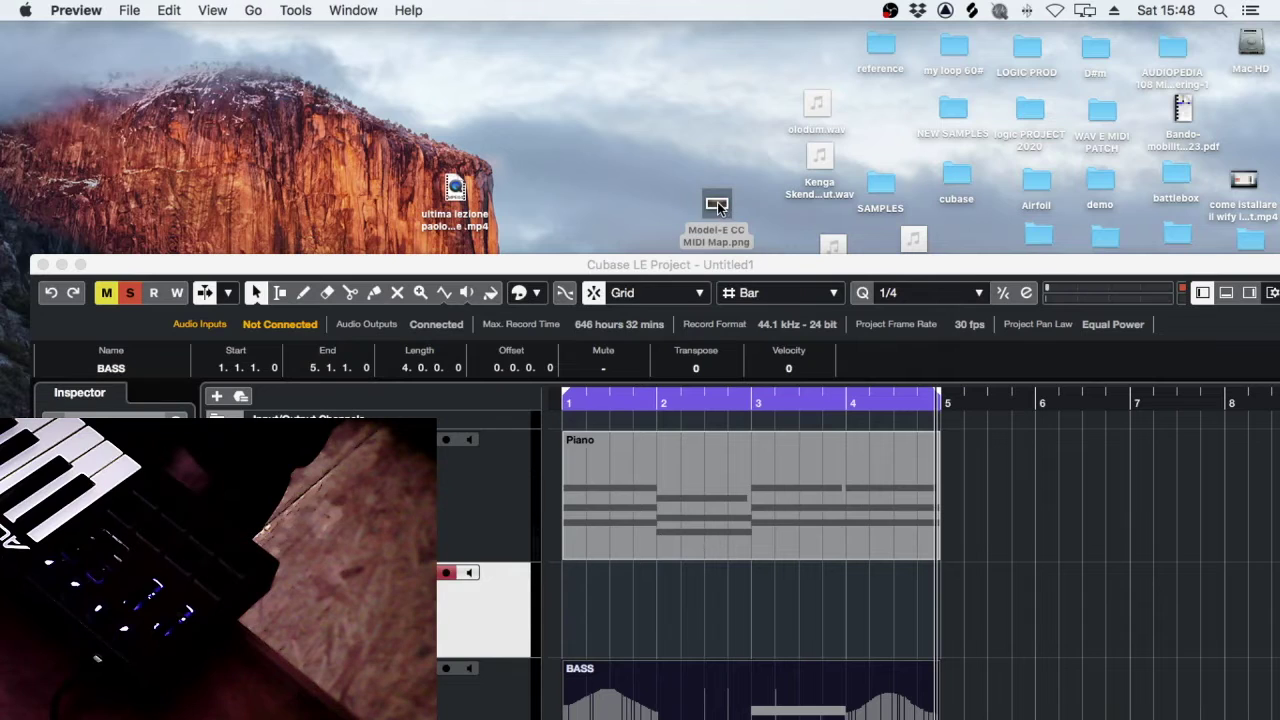
left_click_drag(566, 100, 695, 134)
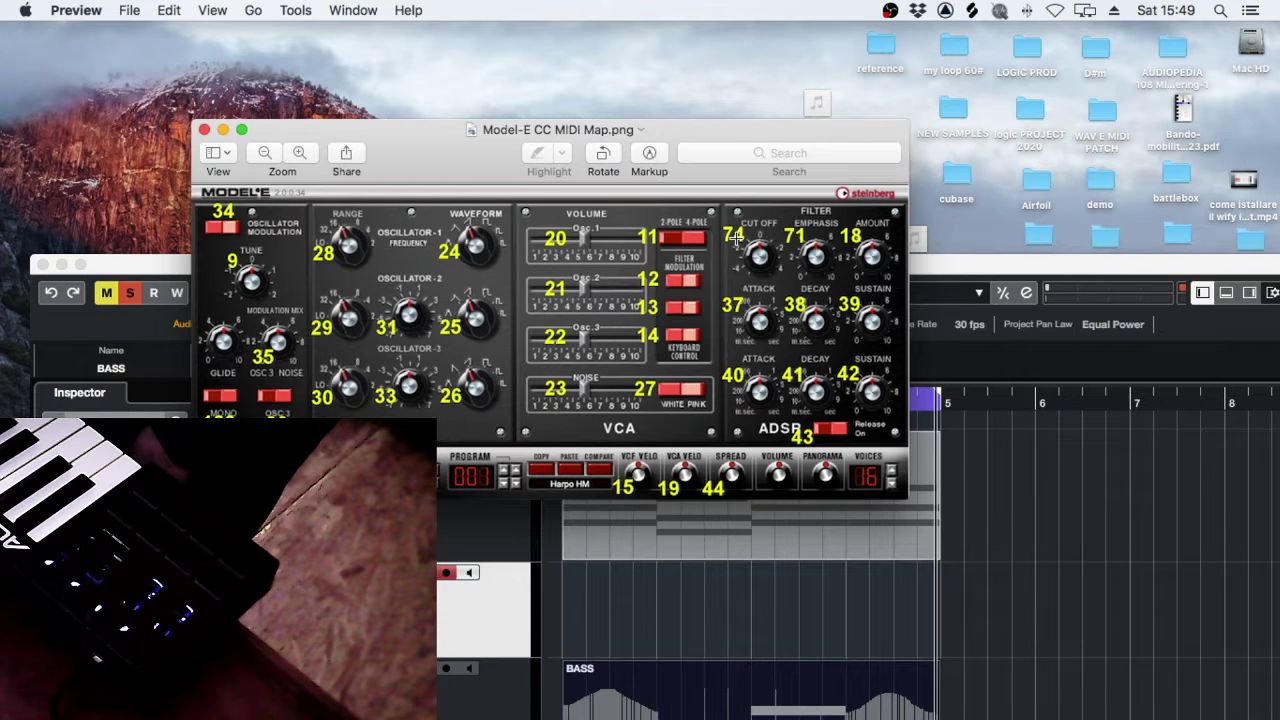
Return to the Cubase project, restore its window and reposition the Model-E window to show its filter controls.
left_click_drag(146, 270, 139, 257)
double_click(139, 257)
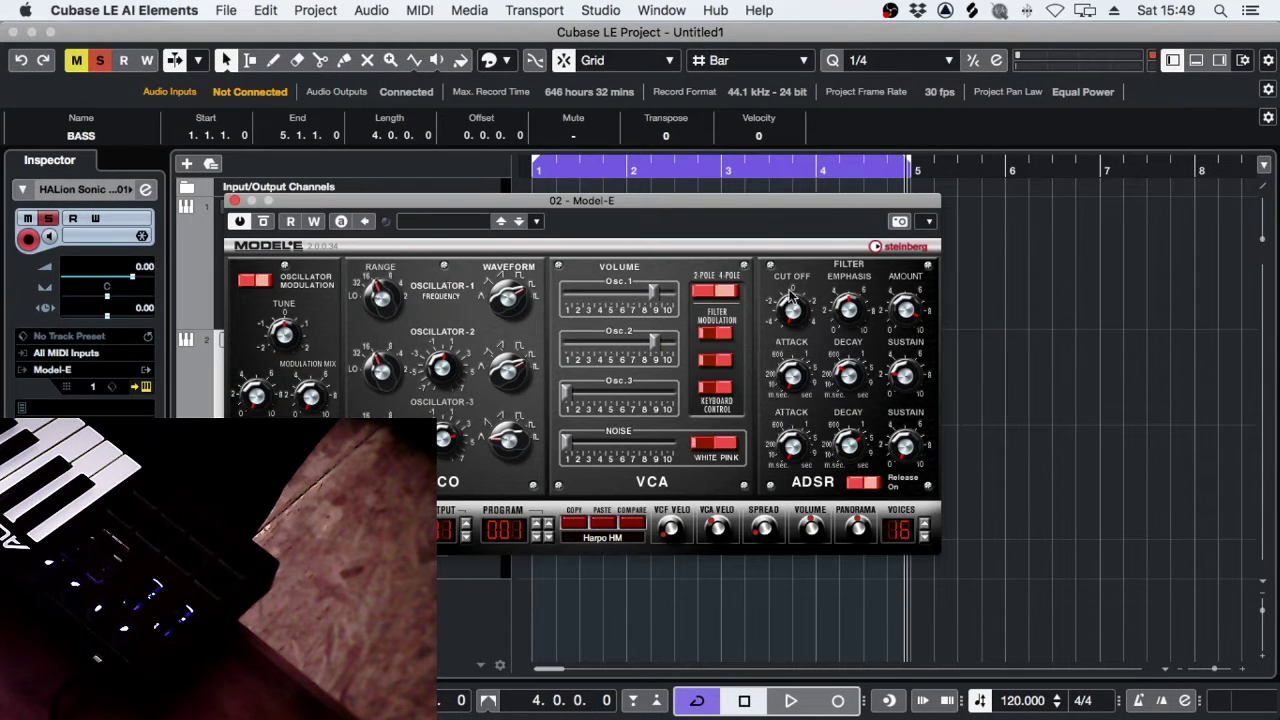
left_click_drag(737, 205, 758, 191)
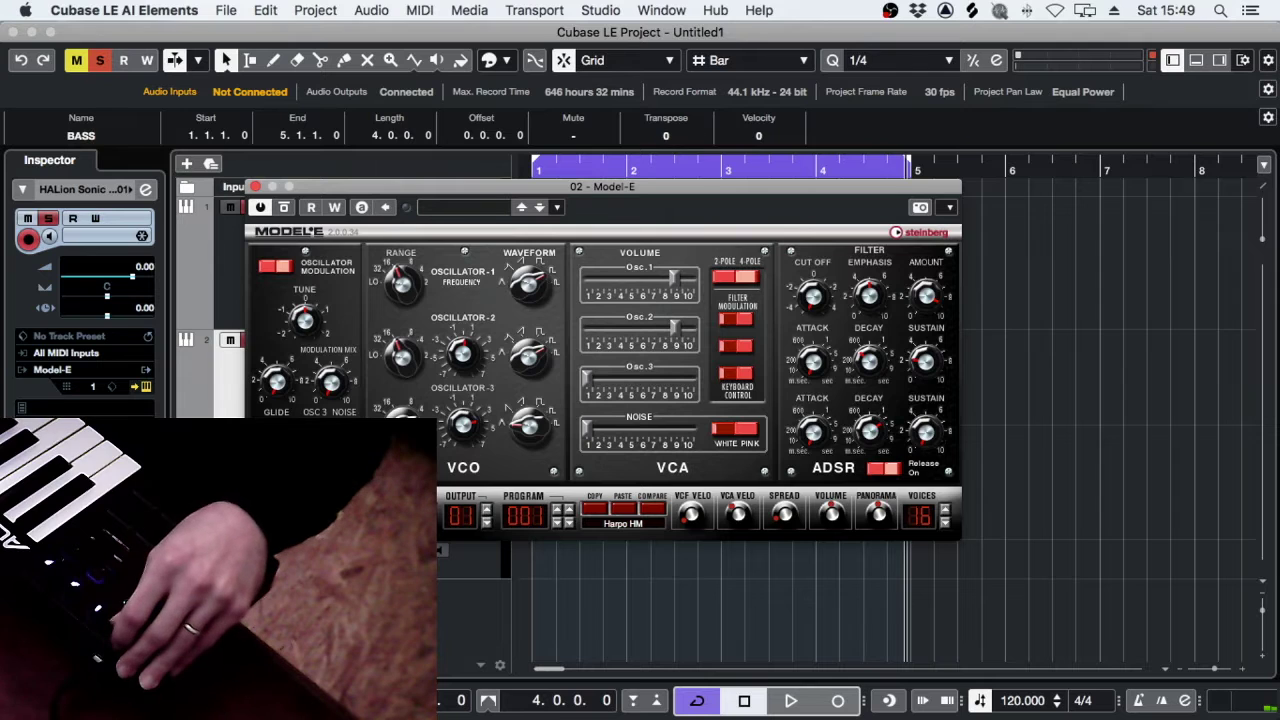
left_click_drag(558, 190, 636, 193)
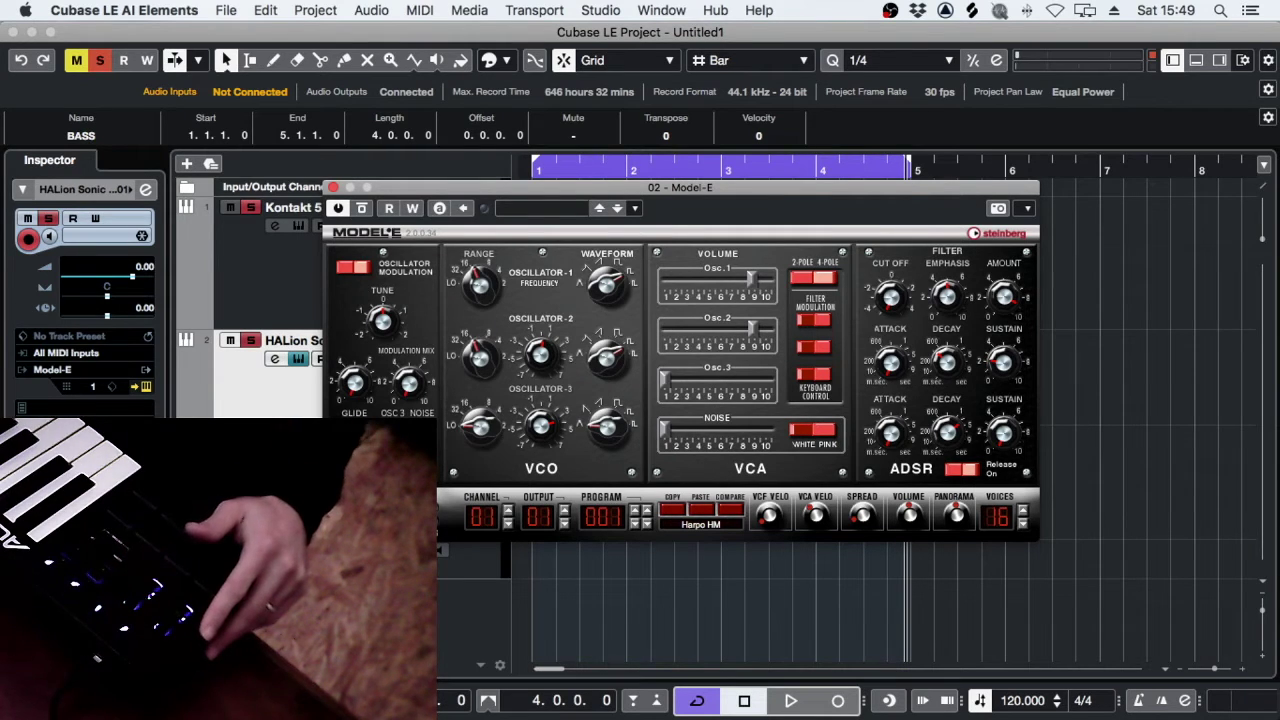
Search for and launch the Alesis V61 Editor, and position its window so all sections are reachable.
key("super+space")
type("ales")
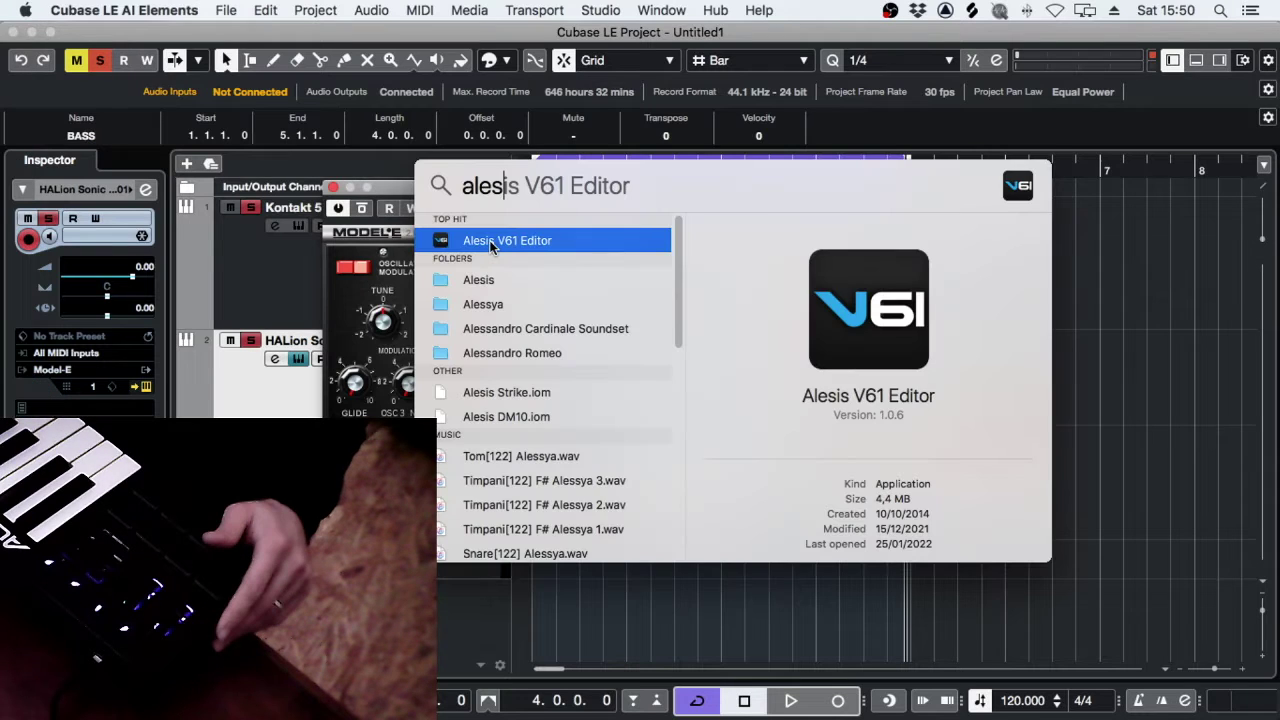
double_click(489, 242)
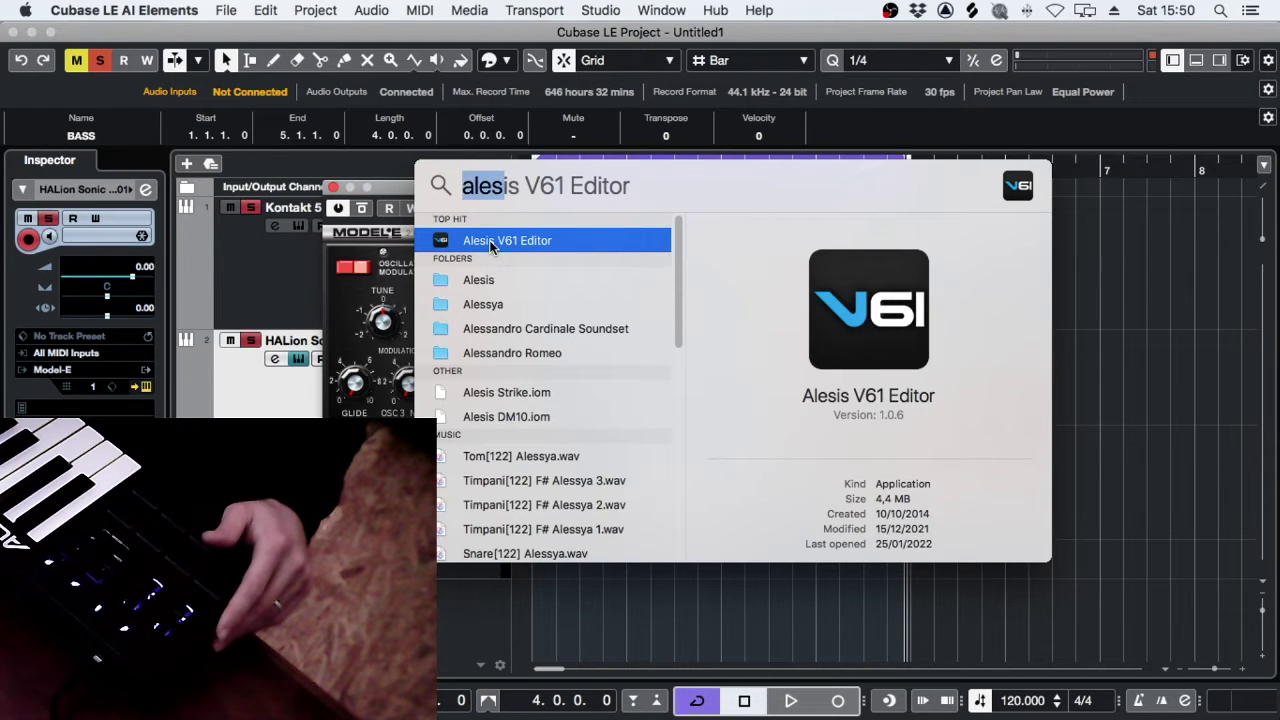
left_click(512, 242)
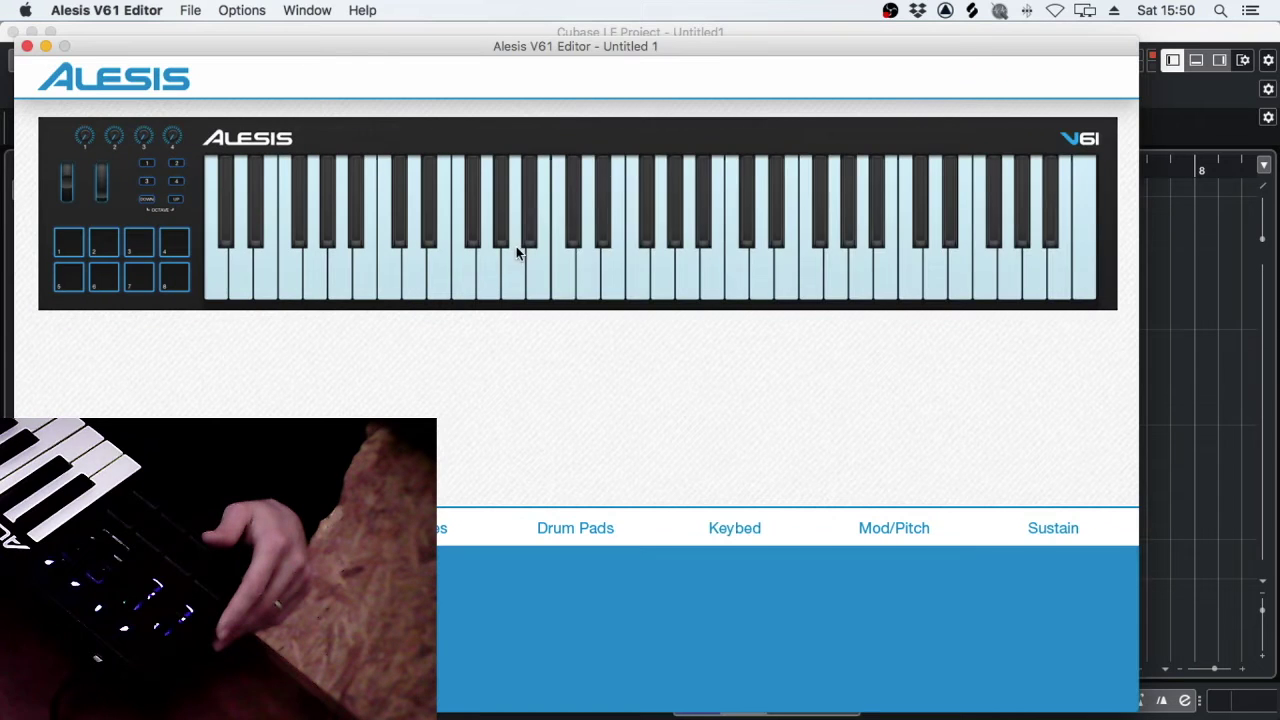
left_click_drag(338, 46, 440, 42)
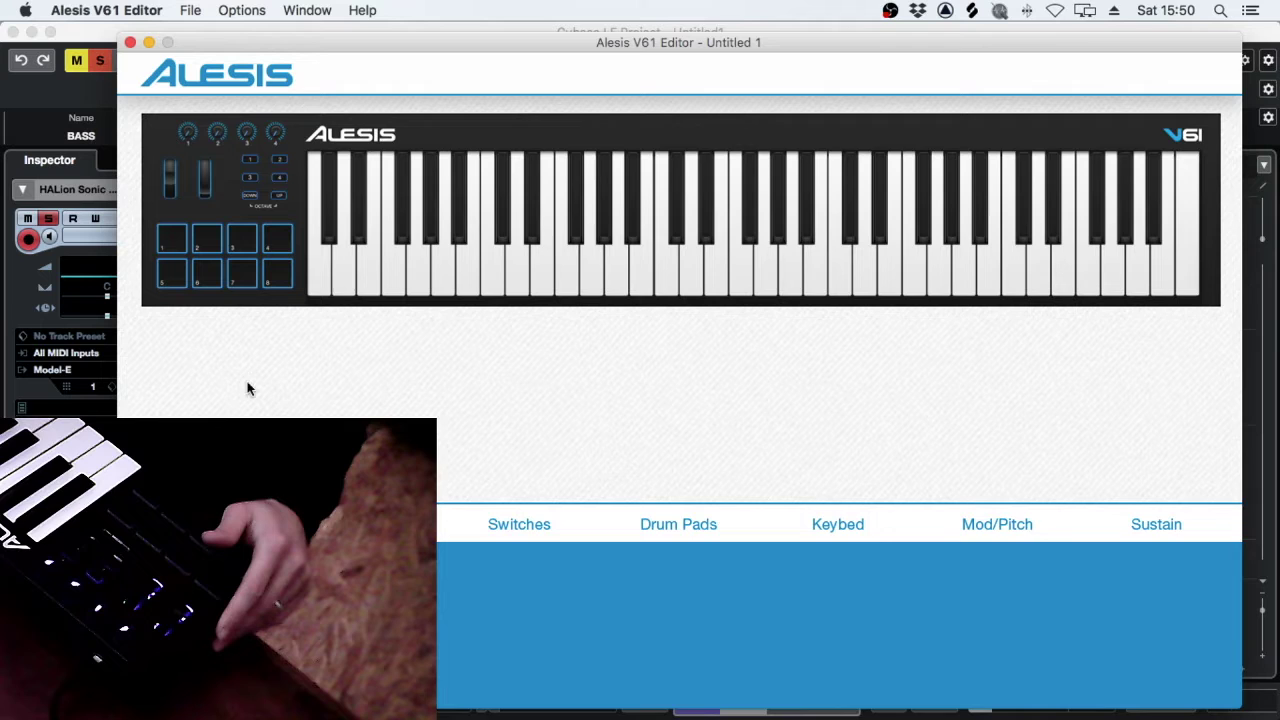
Open the knob settings in the Alesis V61 Editor and set Knob 2's CC to 71.
left_click(189, 134)
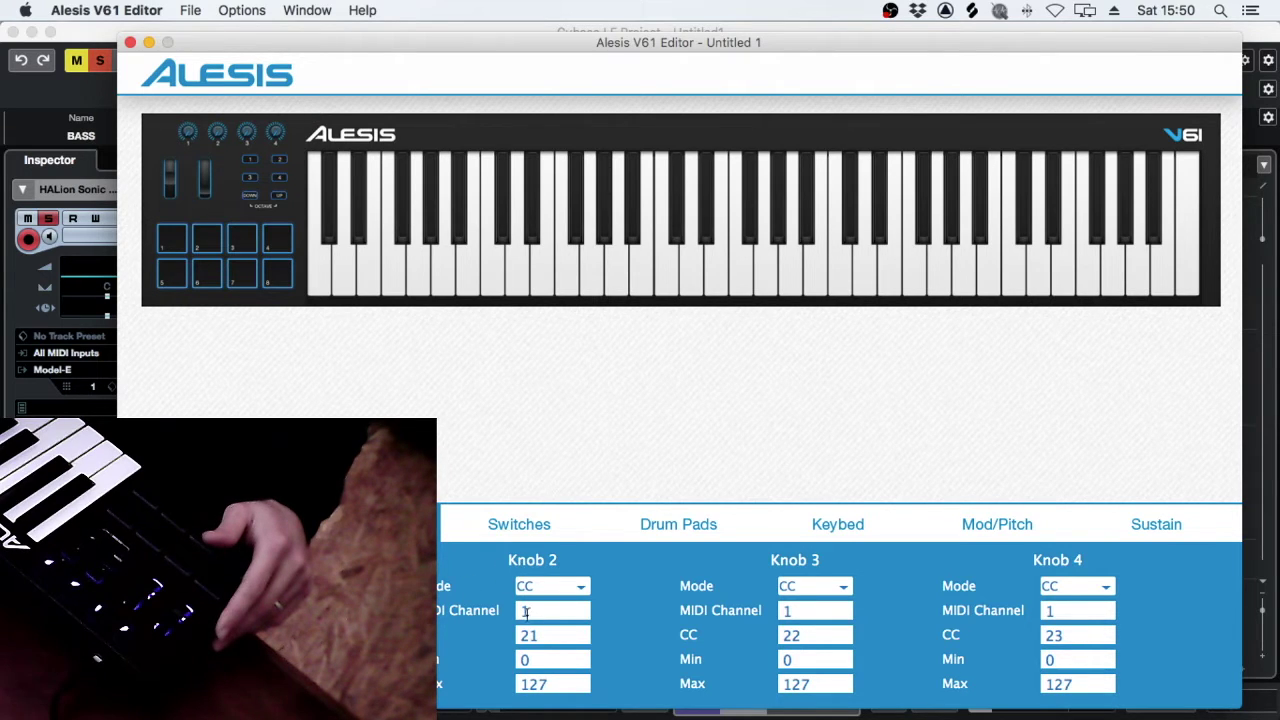
left_click_drag(541, 634, 488, 630)
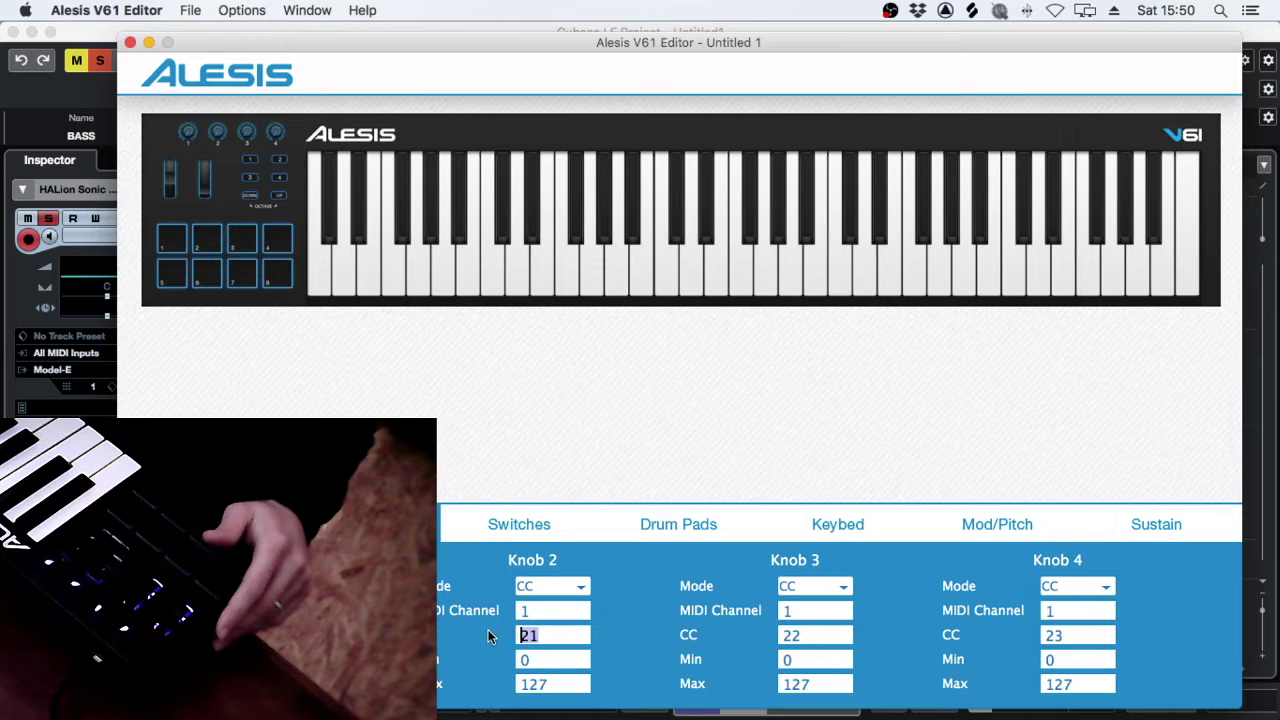
key("BackSpace")
type("71")
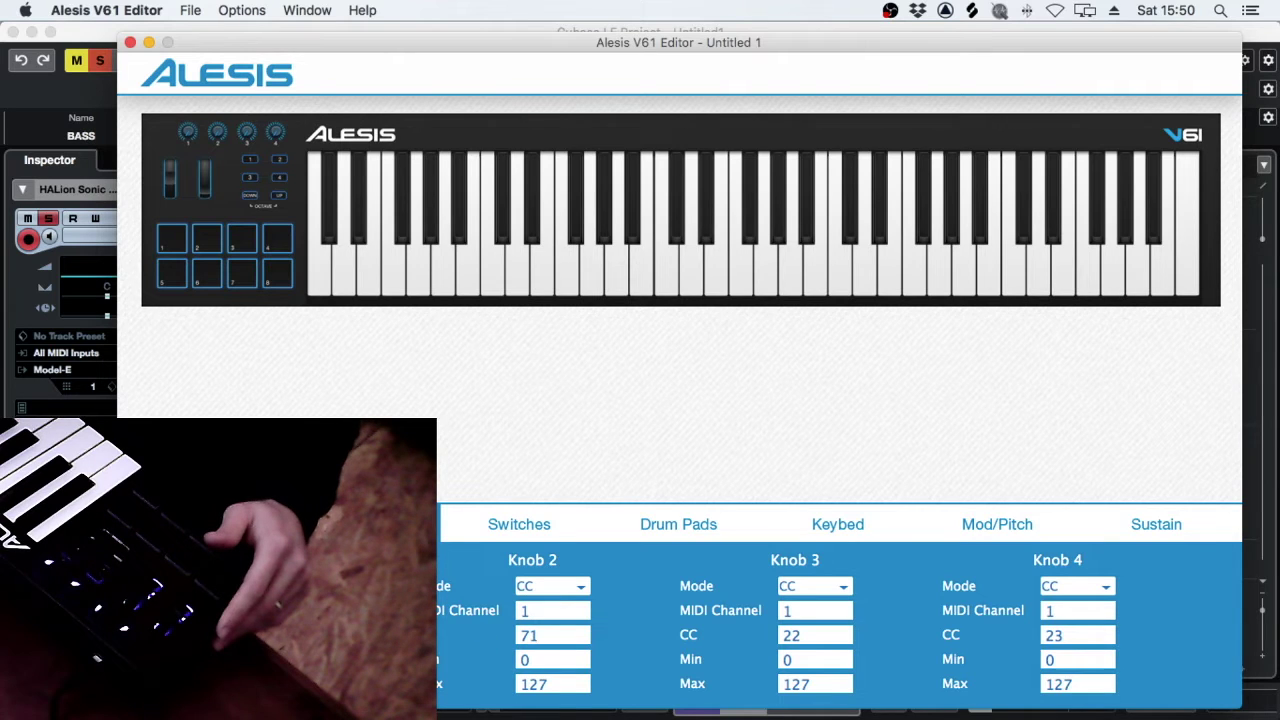
Set the editor's MIDI devices to V61 Out as input and V61 In as output, and apply the setup.
left_click(200, 524)
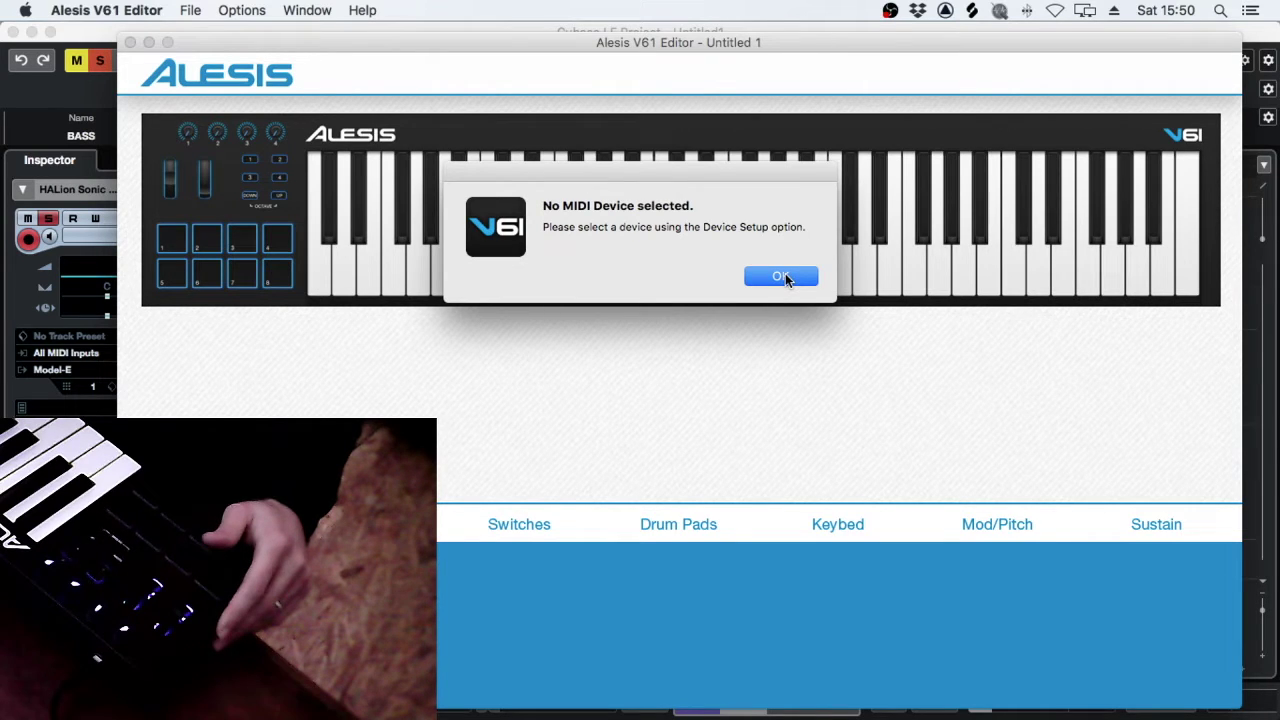
left_click(781, 277)
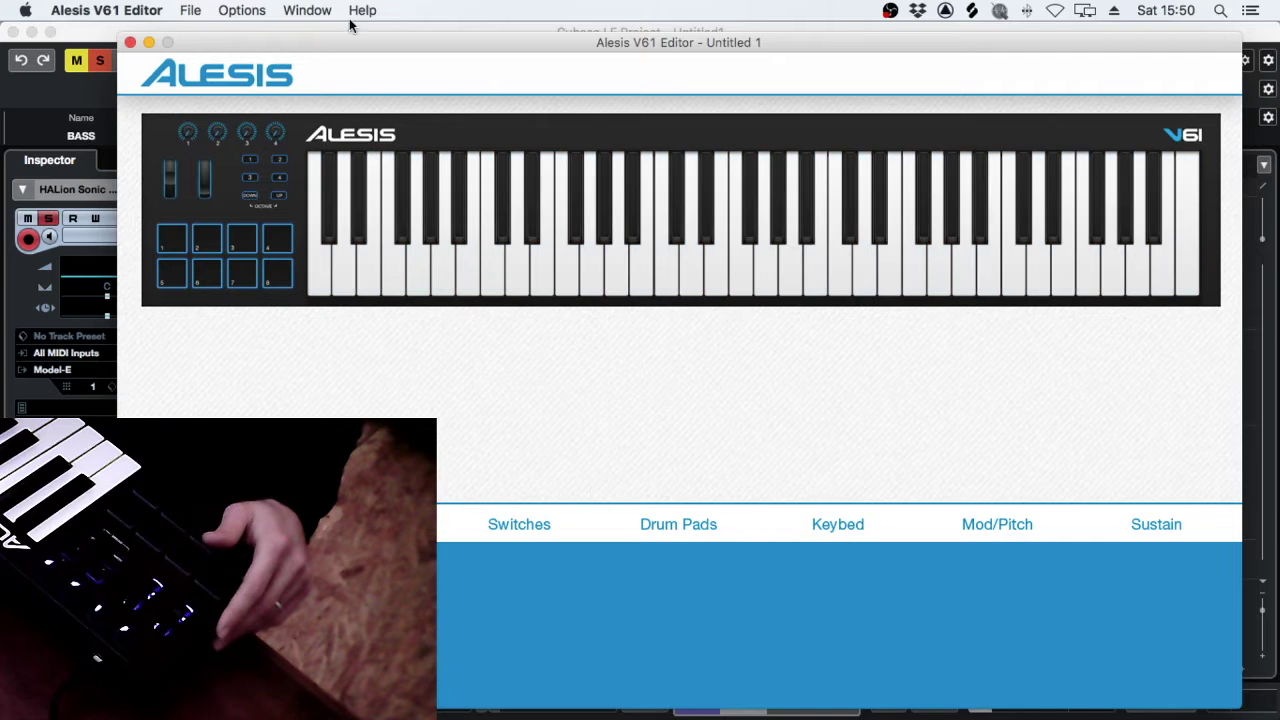
left_click(242, 12)
left_click(243, 32)
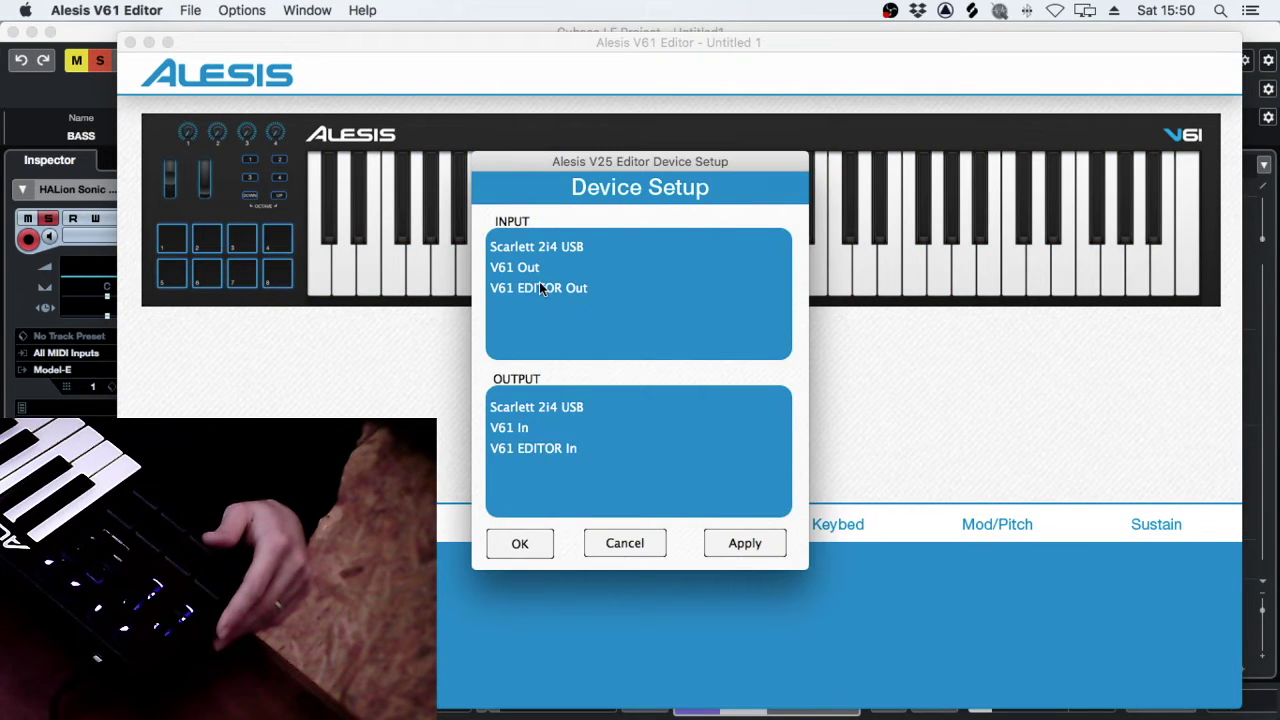
left_click(531, 267)
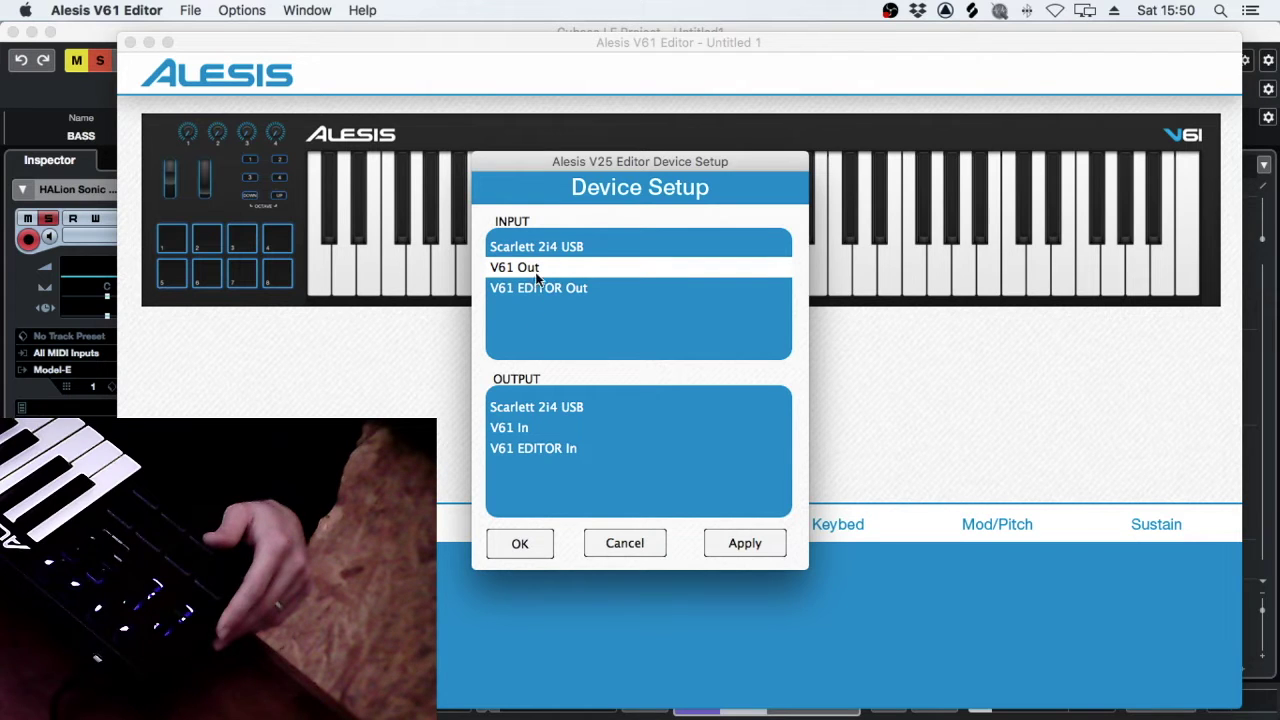
left_click(526, 428)
left_click(758, 555)
left_click(514, 545)
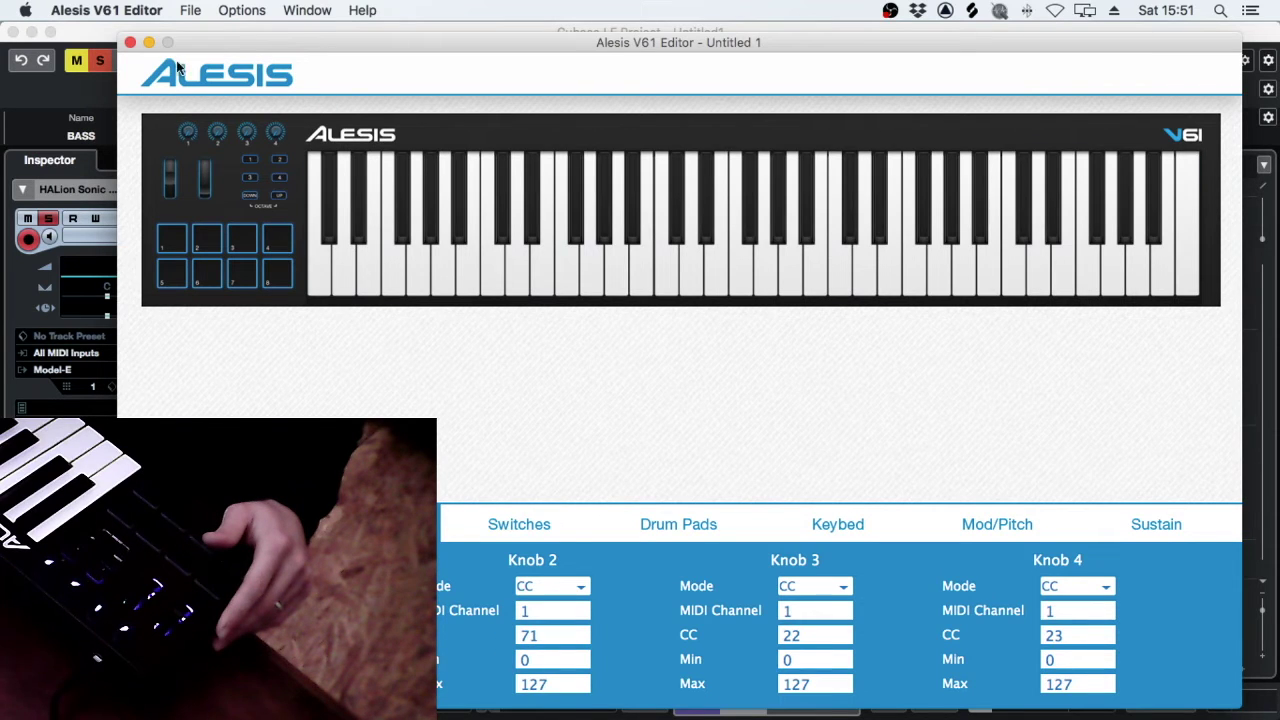
Minimize the Alesis V61 Editor, switch back to Cubase and bring the Model-E window to the centre of the project.
left_click(148, 43)
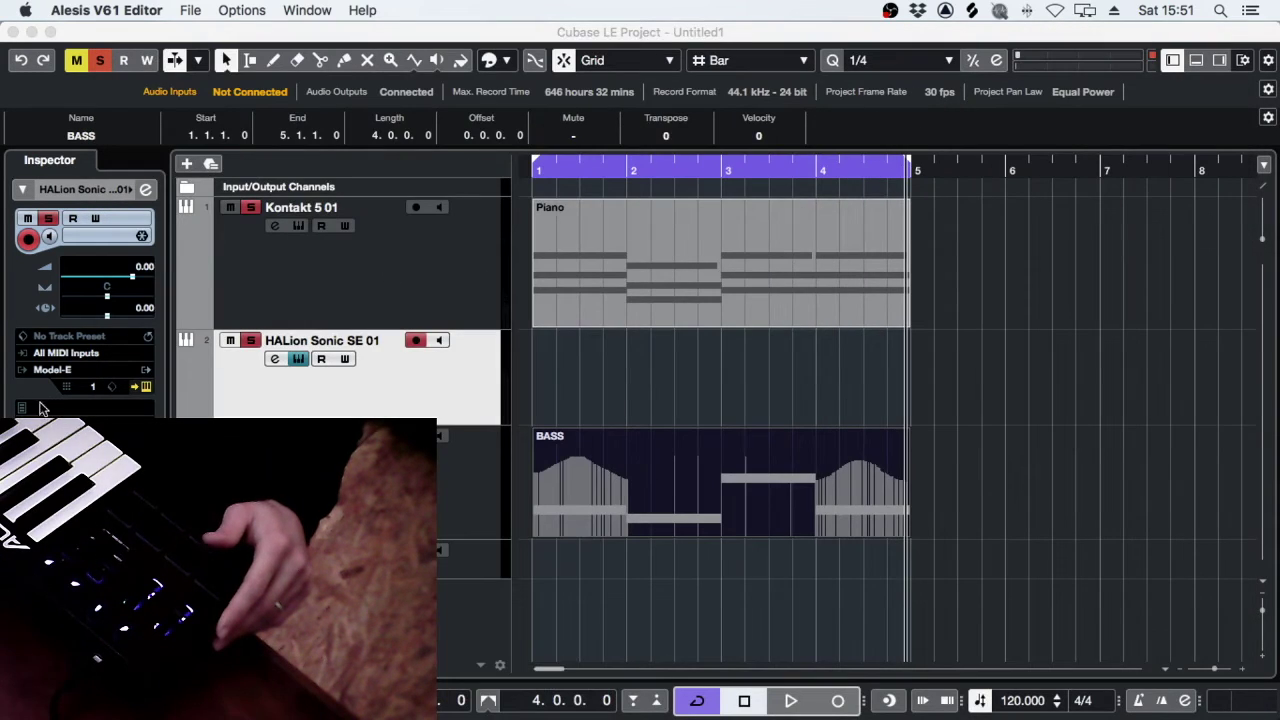
left_click(50, 372)
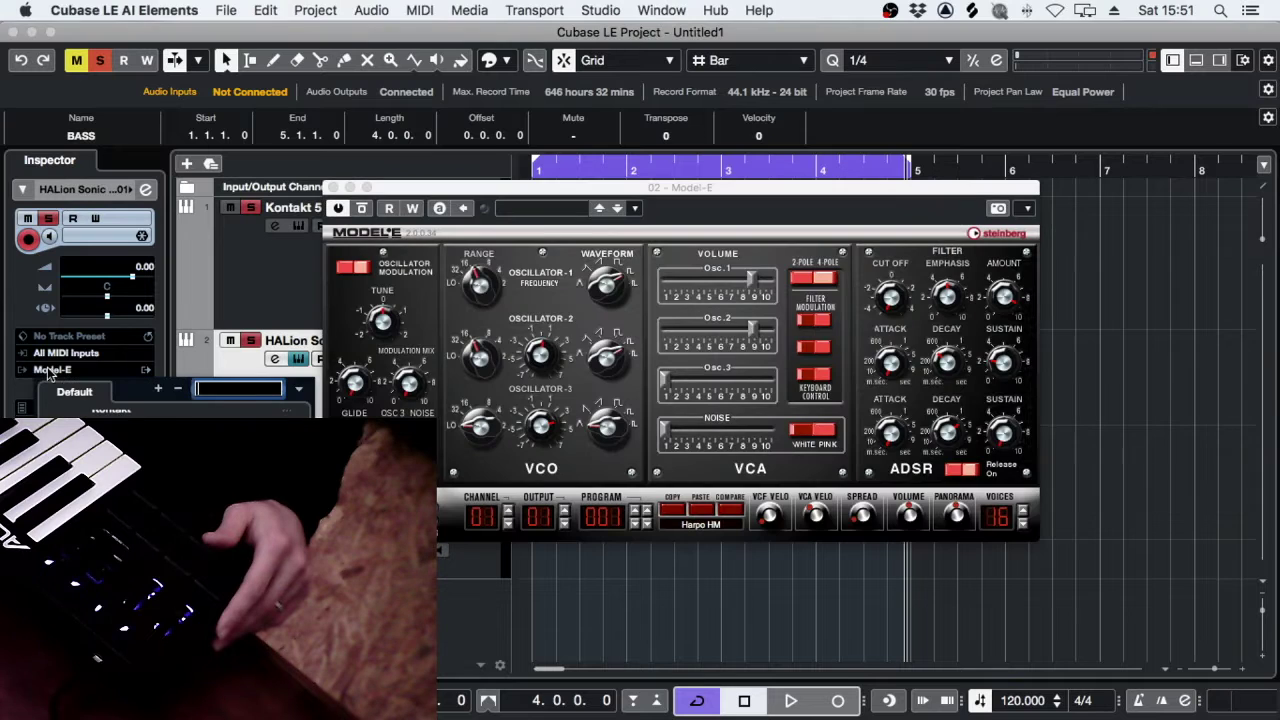
left_click(693, 190)
left_click_drag(693, 190, 613, 186)
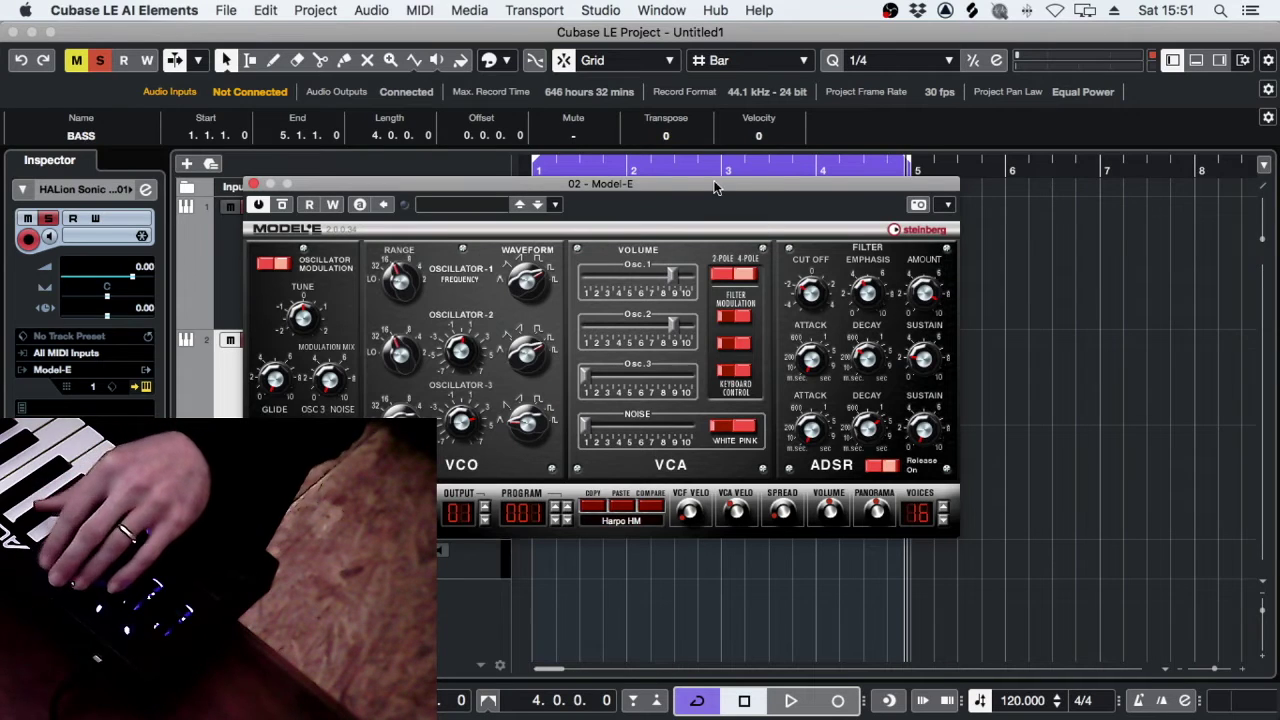
left_click_drag(702, 185, 1217, 245)
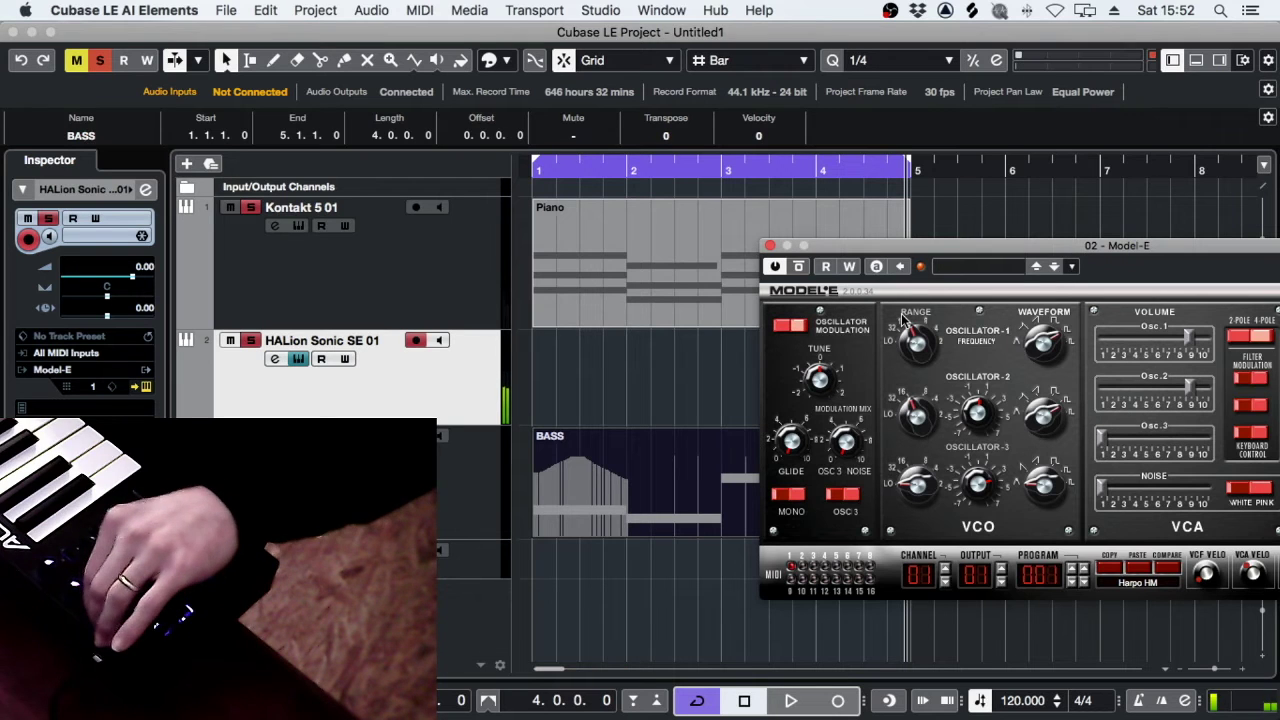
left_click_drag(948, 253, 536, 246)
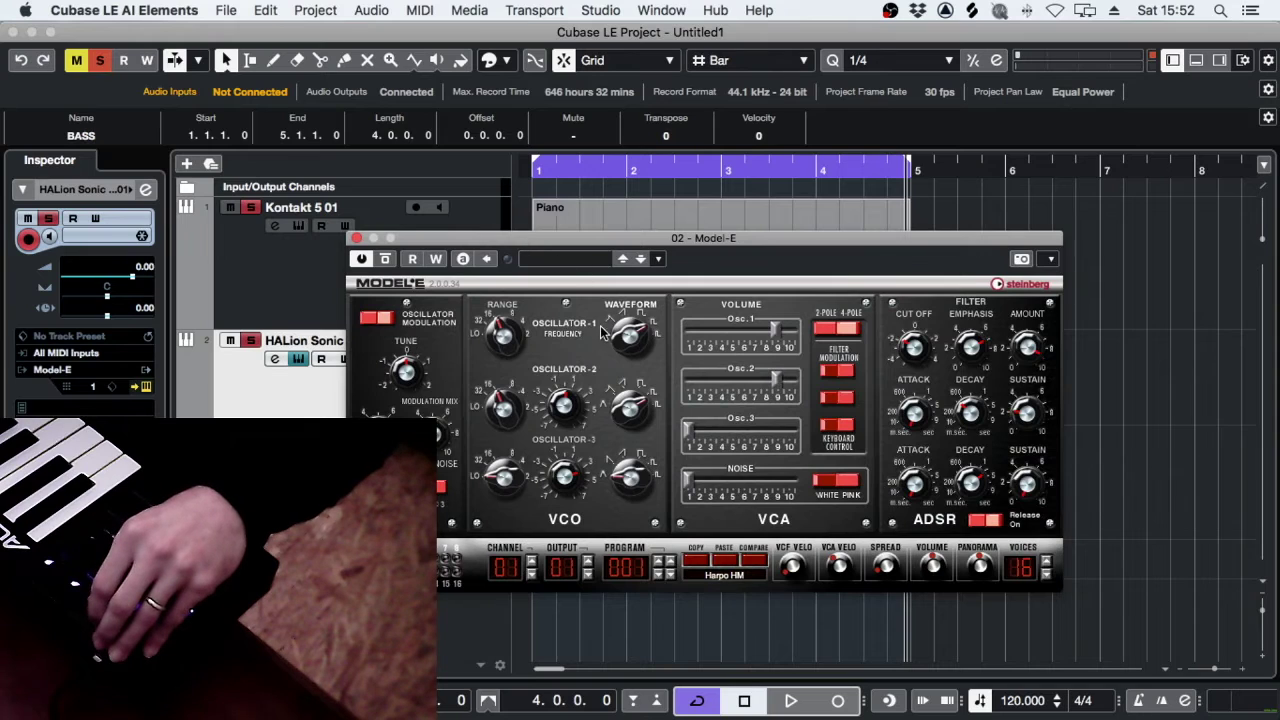
left_click_drag(629, 335, 614, 272)
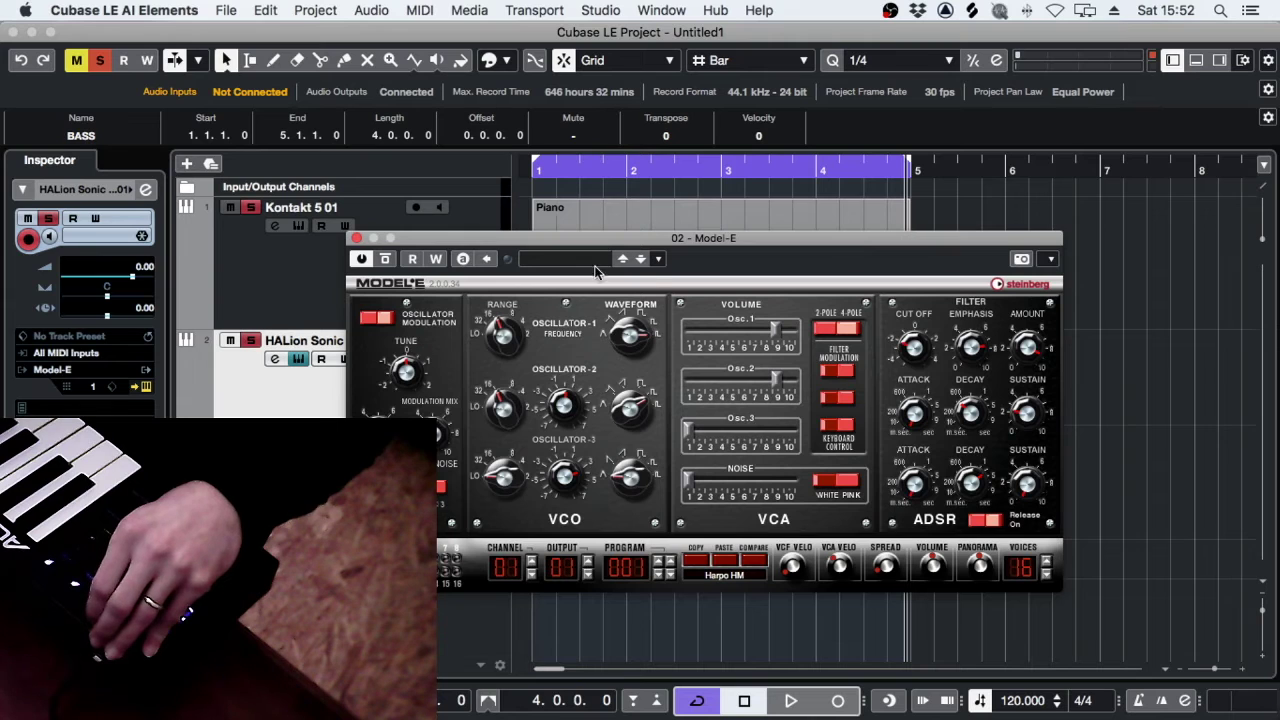
Filter the Model-E presets by the Bass category and load Aceed Bass WMF.
left_click(555, 263)
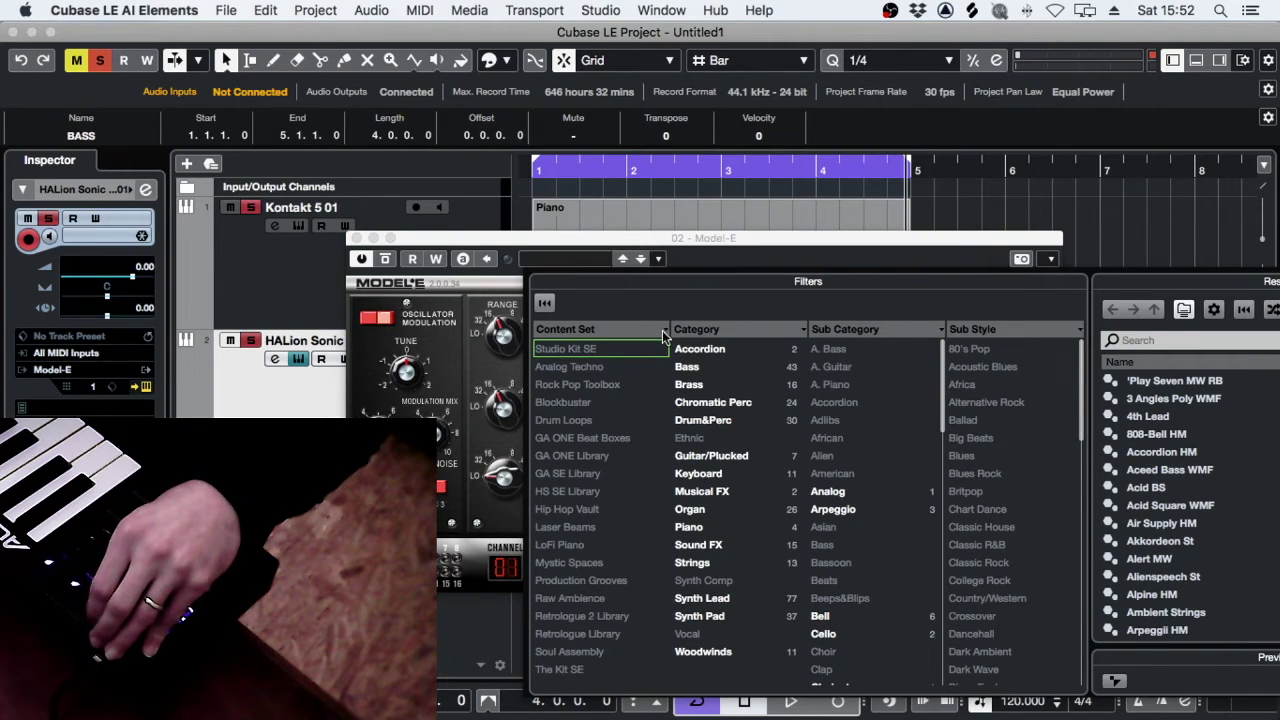
left_click_drag(873, 236, 769, 174)
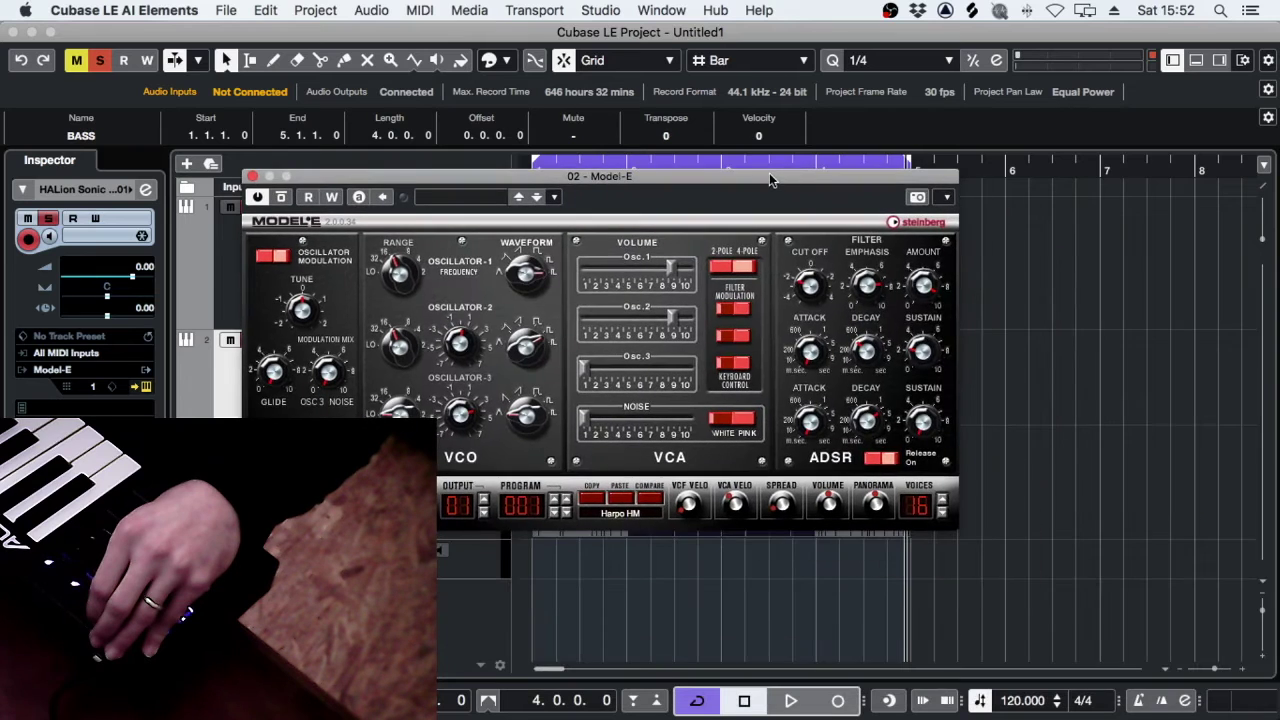
left_click(435, 197)
left_click(637, 308)
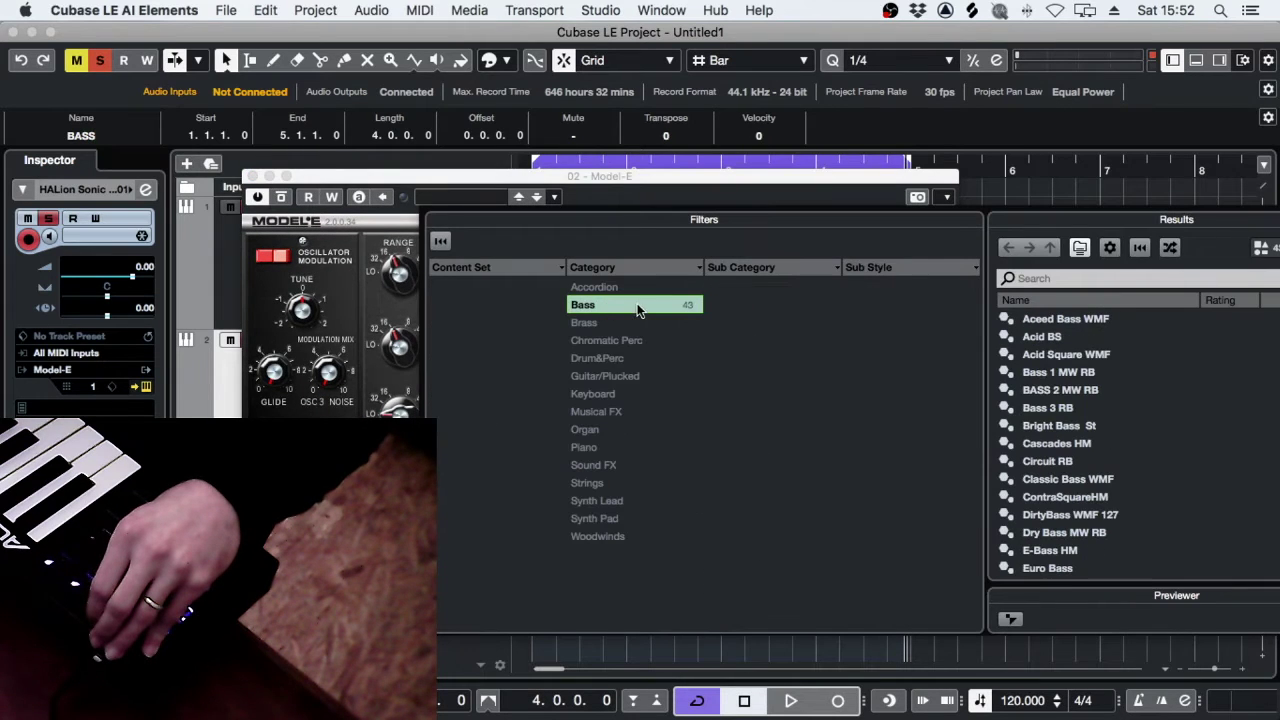
double_click(1074, 320)
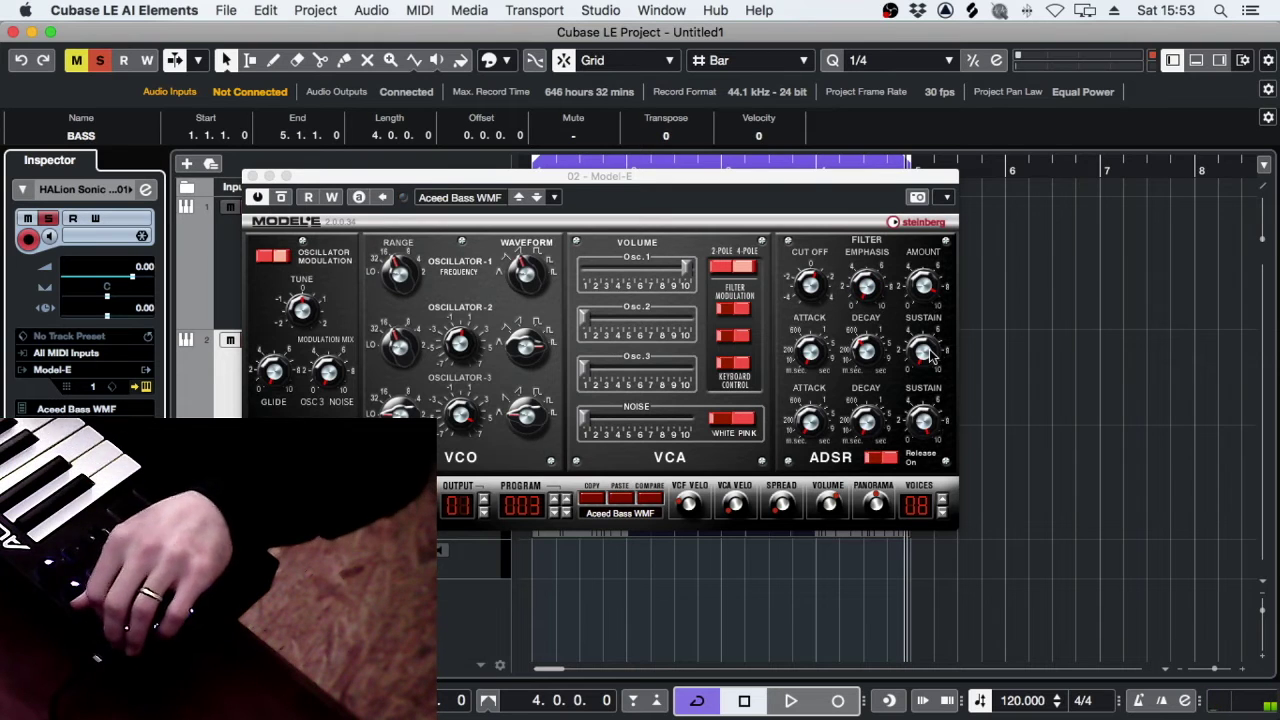
Play a short stretch of the project with the Aceed Bass WMF preset, stop playback and close the Model-E window.
key("space")
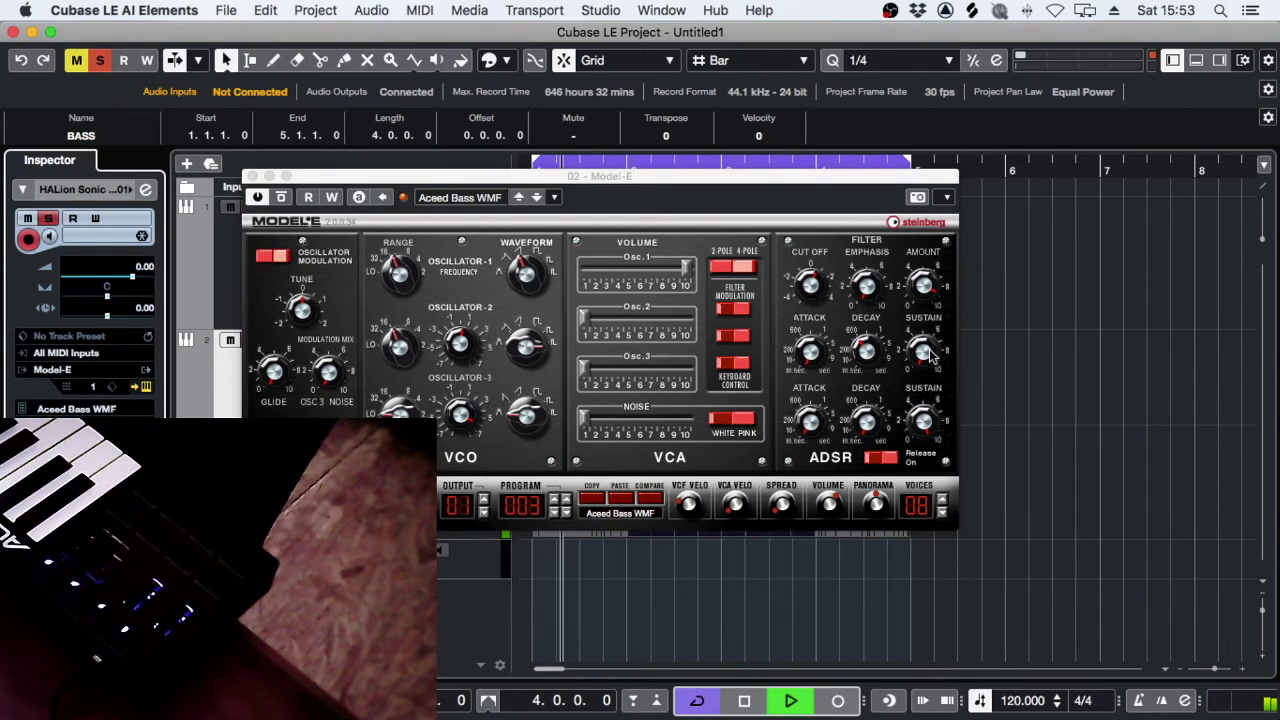
key("space")
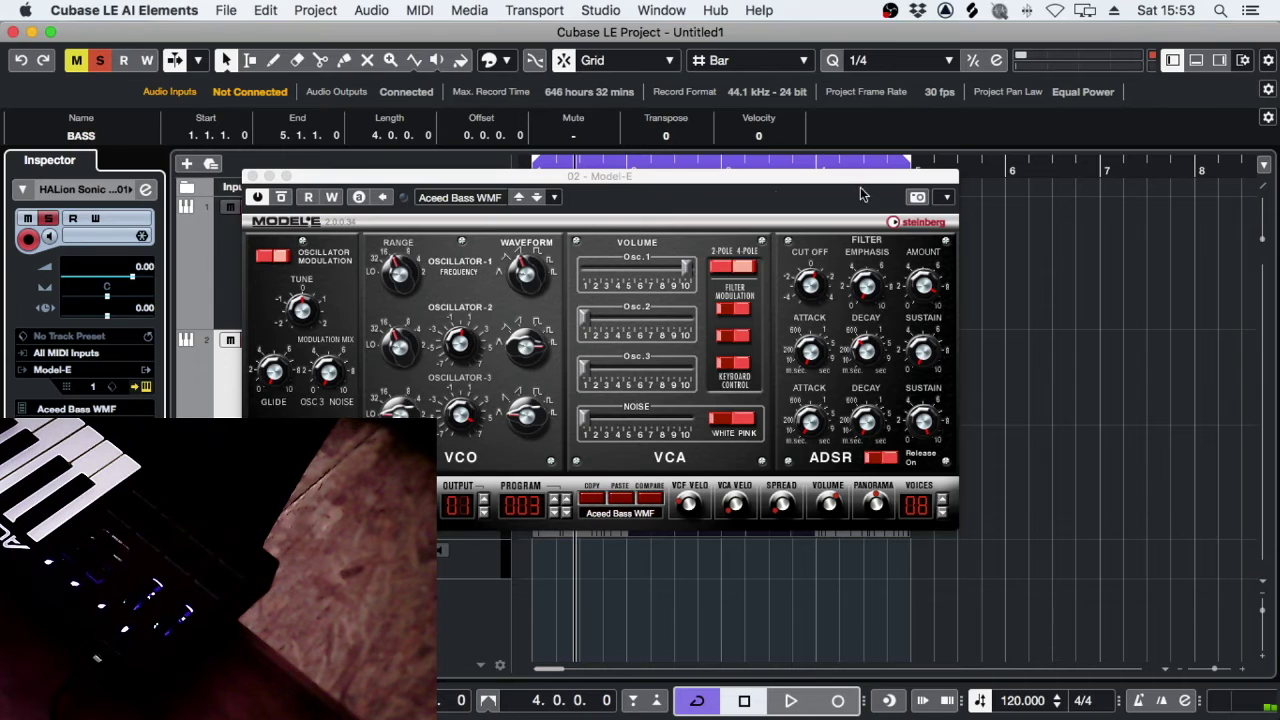
left_click(252, 176)
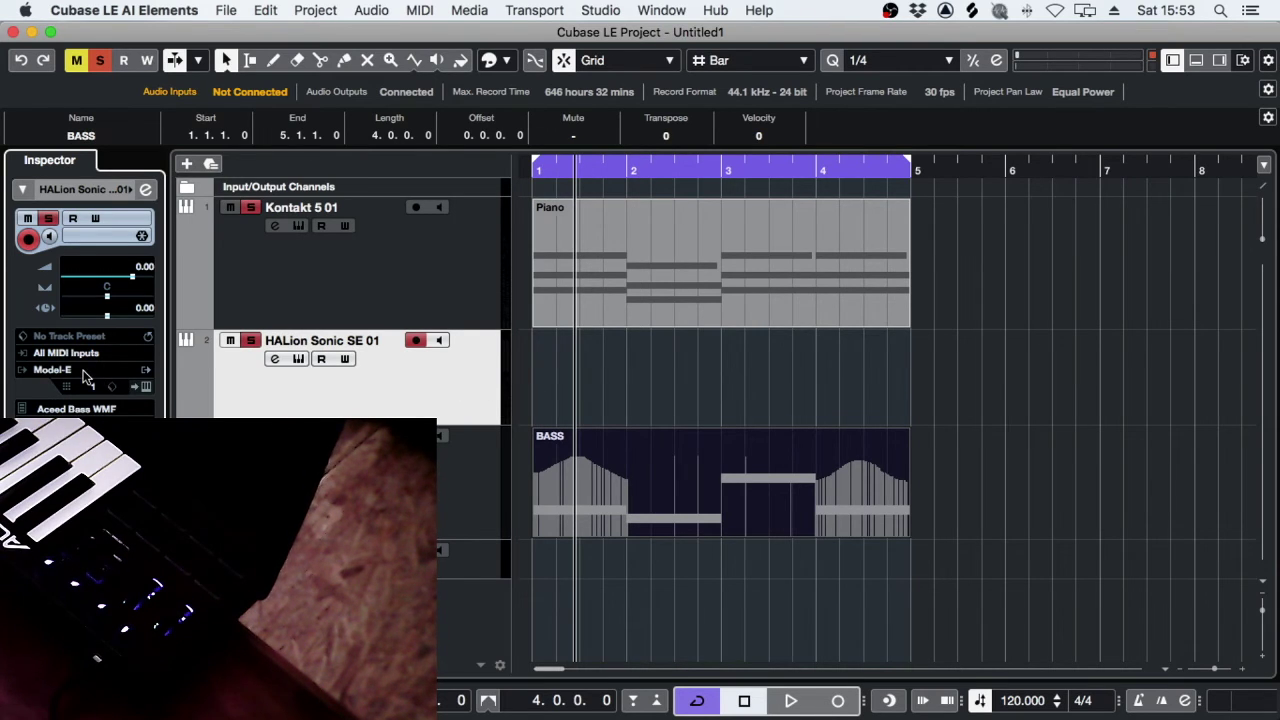
Replace the HALion Sonic SE 01 track's Model-E instrument with Retrologue and move its window up so the whole synth is visible.
left_click(76, 372)
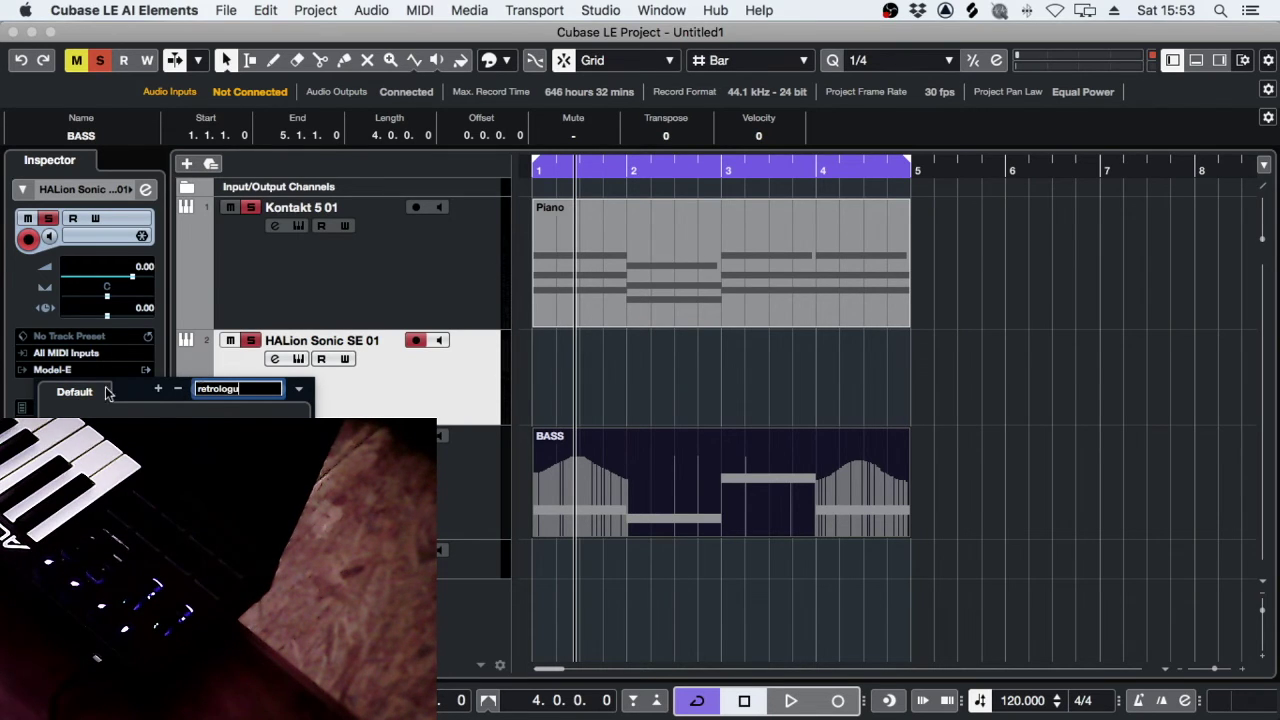
key("Return")
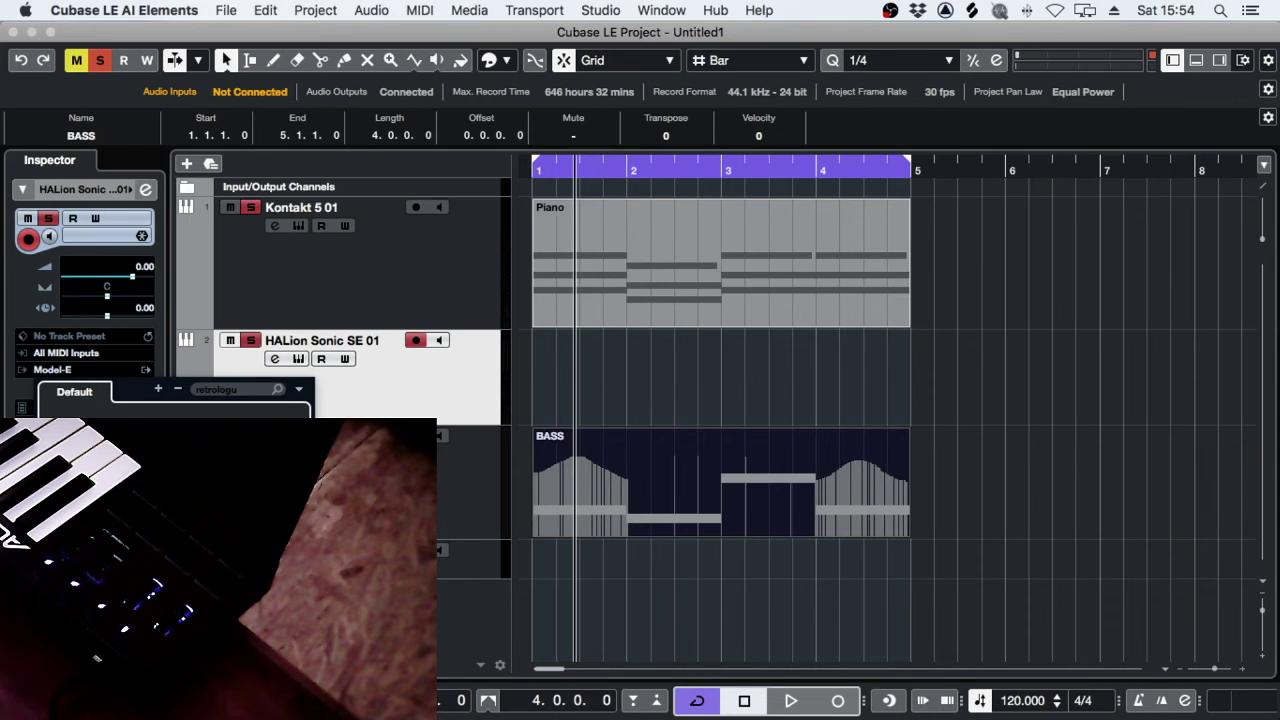
key("Return")
left_click_drag(611, 102, 518, 30)
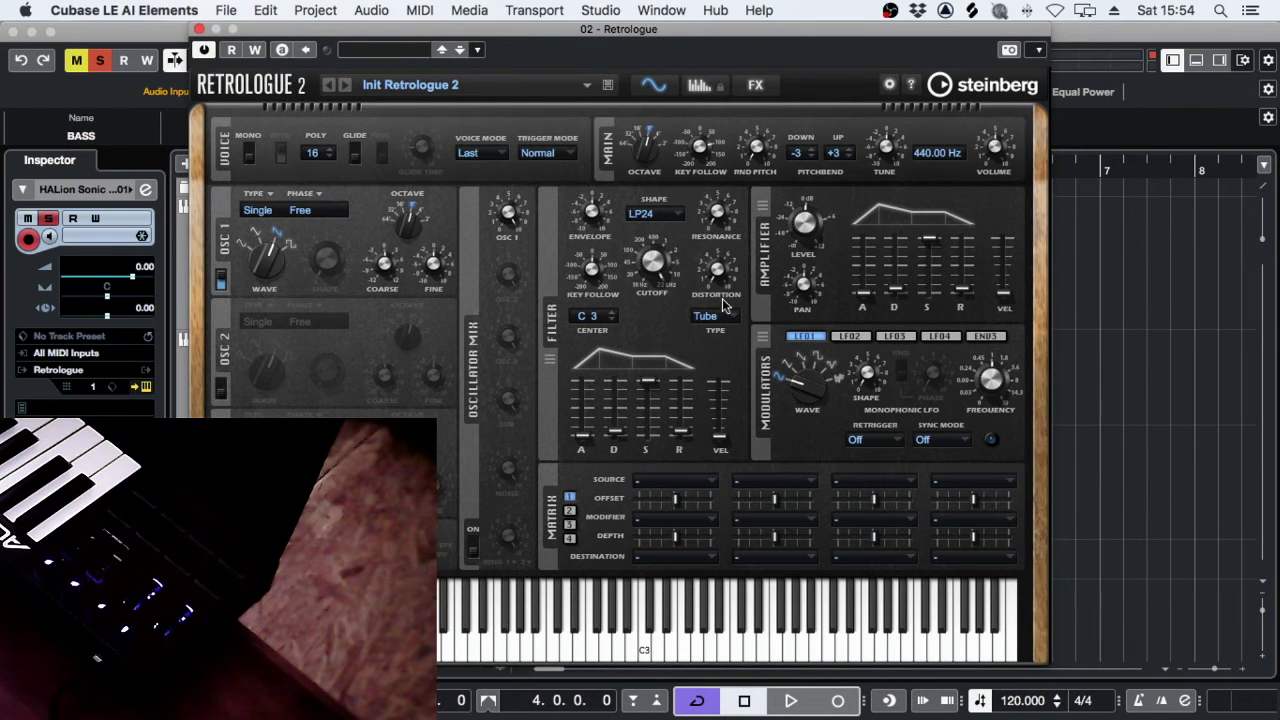
Set Retrologue's Filter Cutoff to learn its CC from the hardware knob, and reposition the synth window slightly lower in the project.
right_click(655, 265)
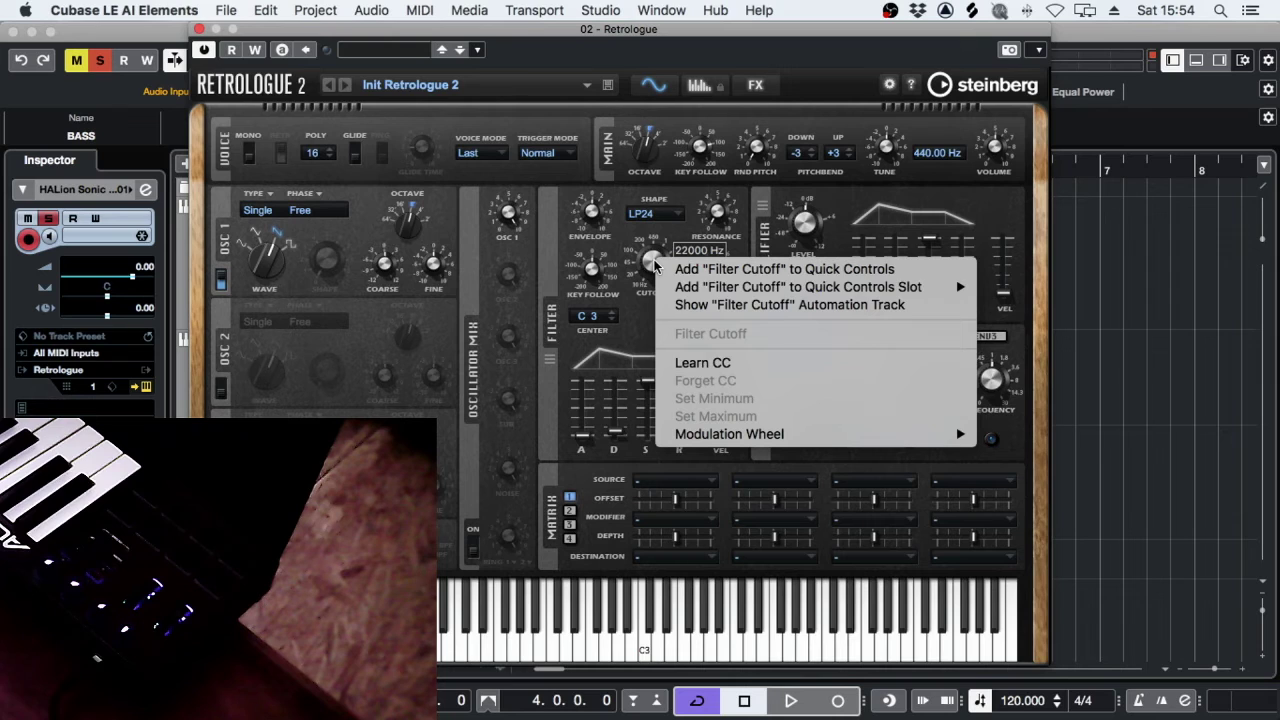
left_click(710, 364)
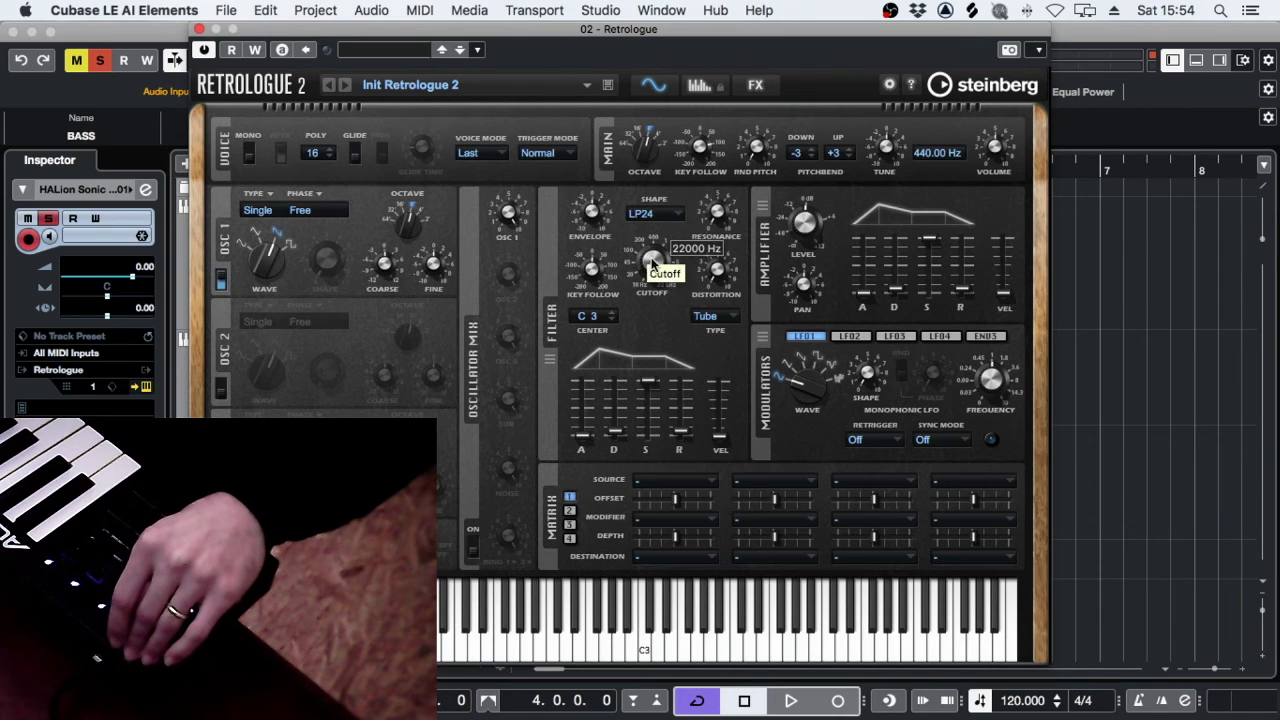
right_click(649, 257)
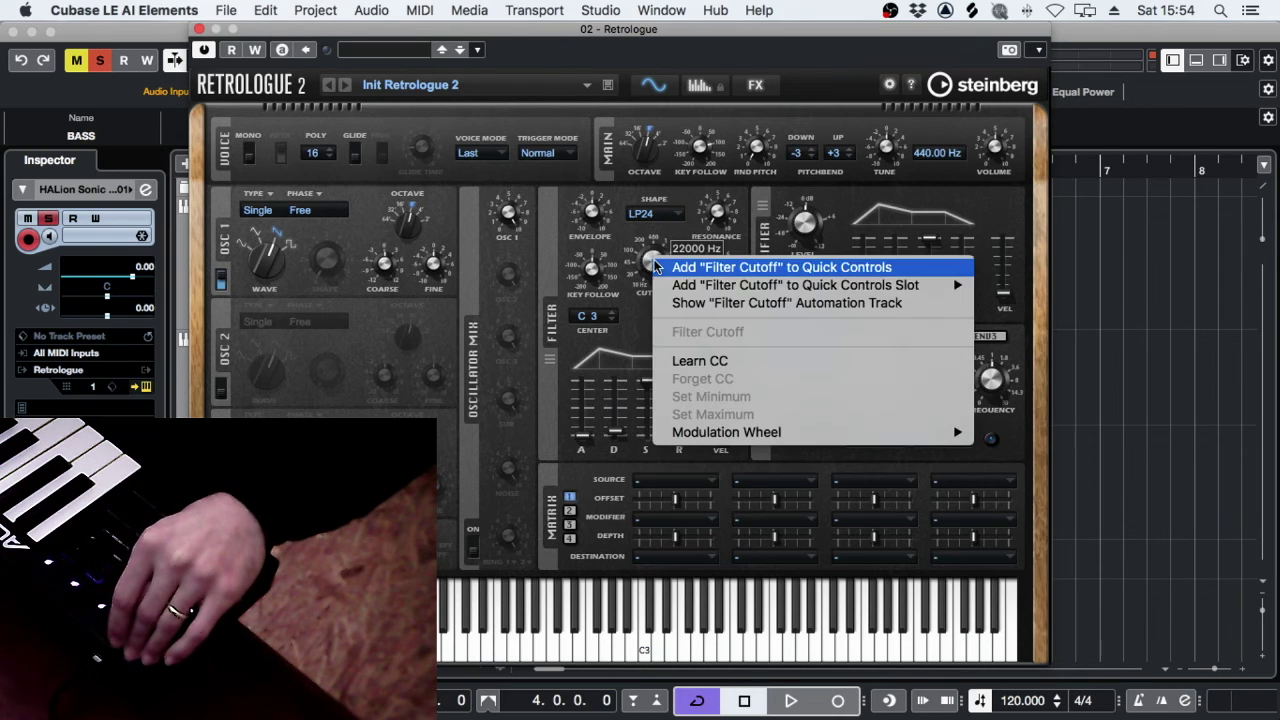
left_click(693, 361)
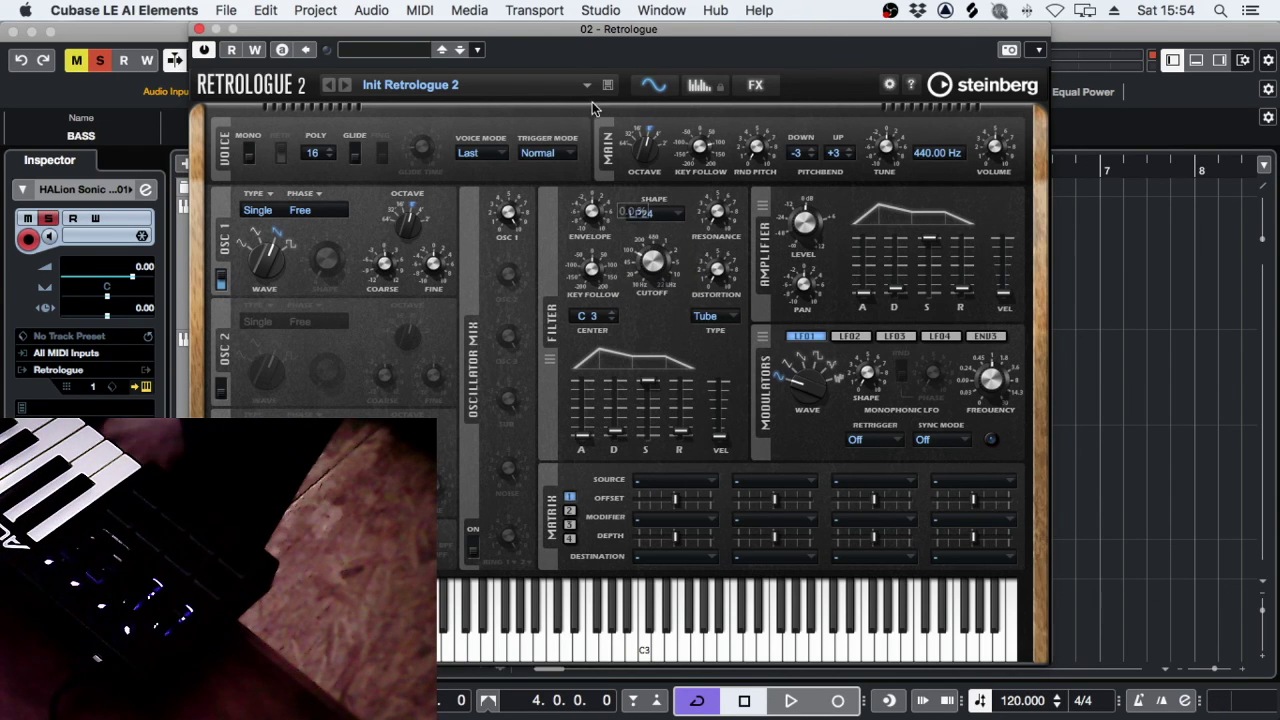
left_click_drag(537, 38, 579, 59)
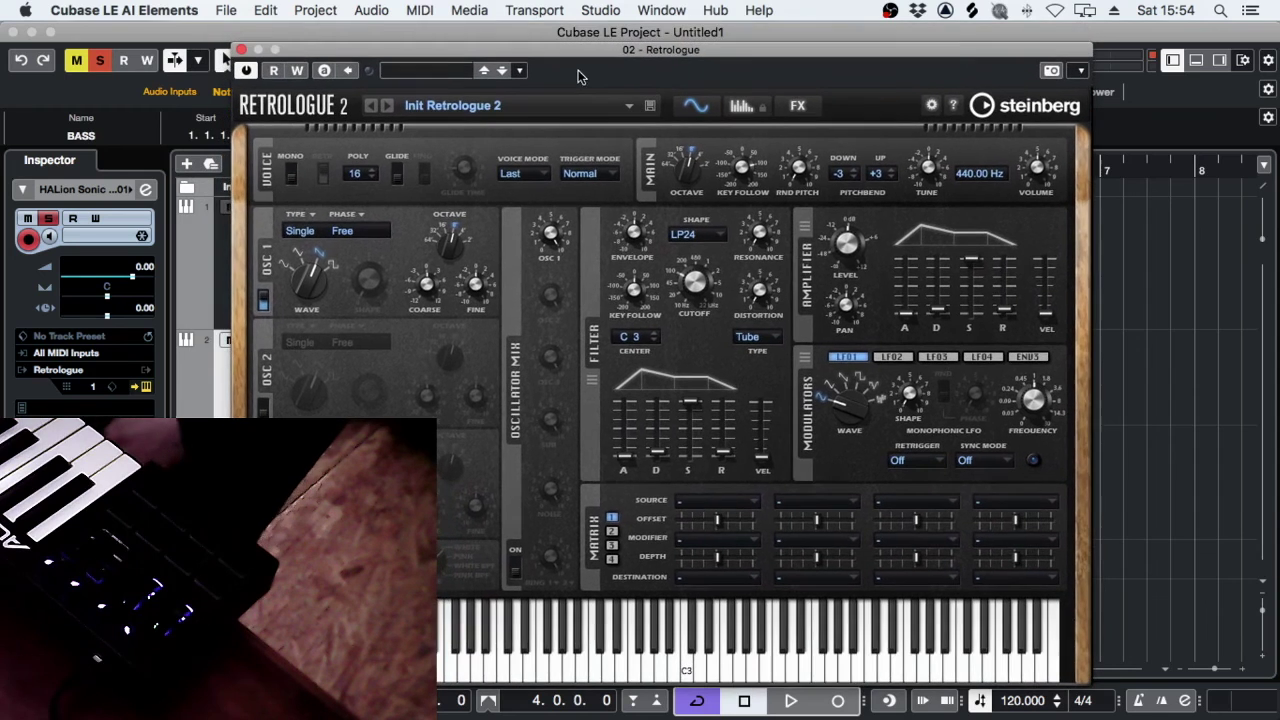